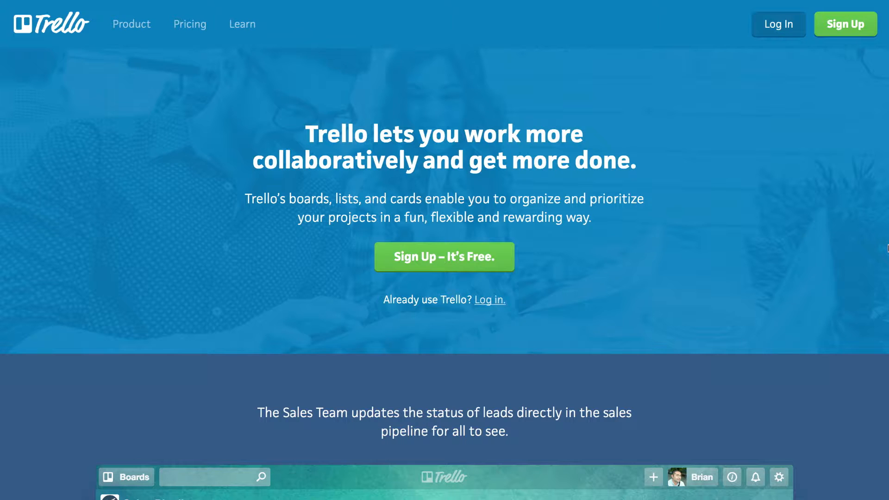
Step: Open the Pricing page and scroll through the Free, Business Class and Enterprise plans
scroll(743, 226, down, 5)
click(189, 26)
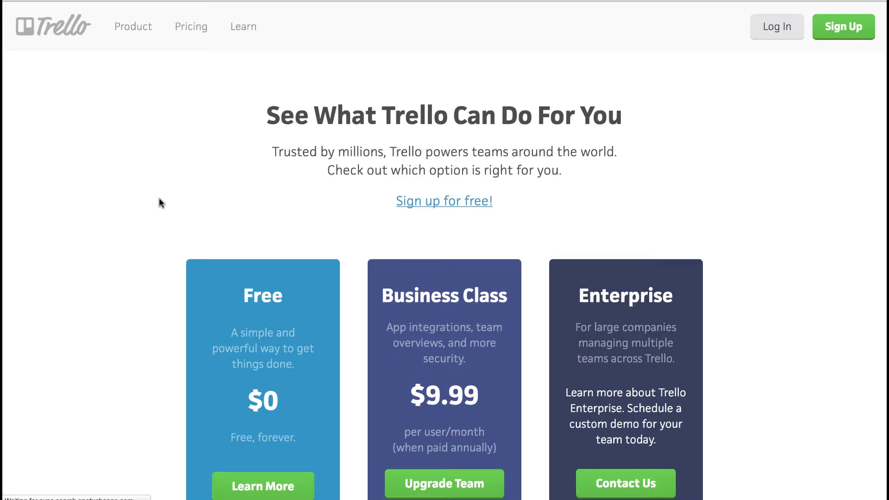
scroll(159, 200, down, 6)
scroll(145, 274, up, 2)
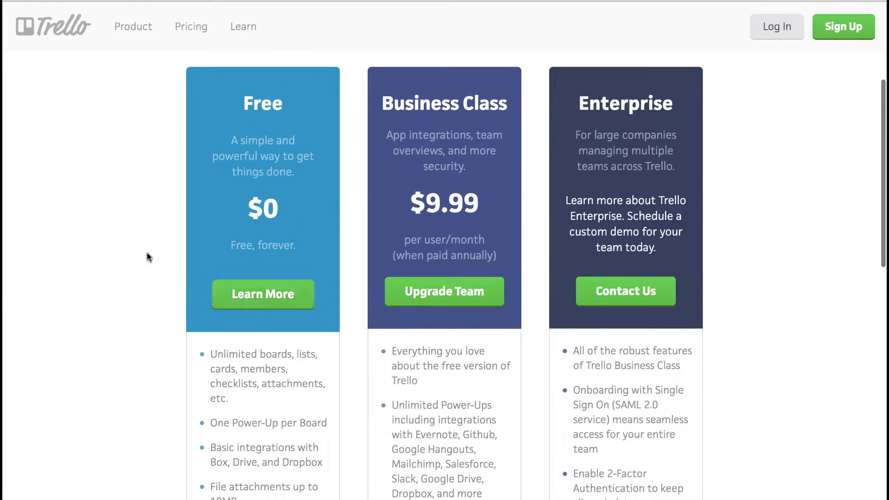
scroll(141, 246, down, 4)
scroll(141, 246, up, 1)
scroll(140, 241, up, 3)
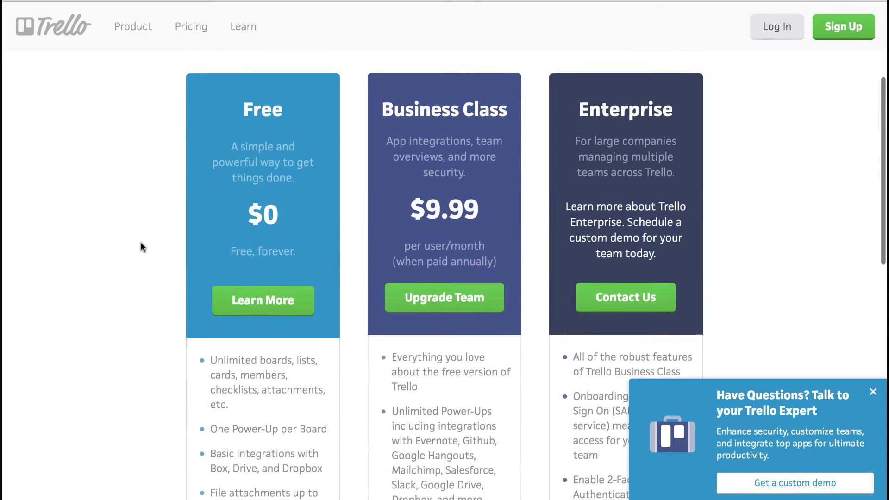
Step: Dismiss the 'Have Questions?' chat popup and return to the top of the pricing page
click(873, 395)
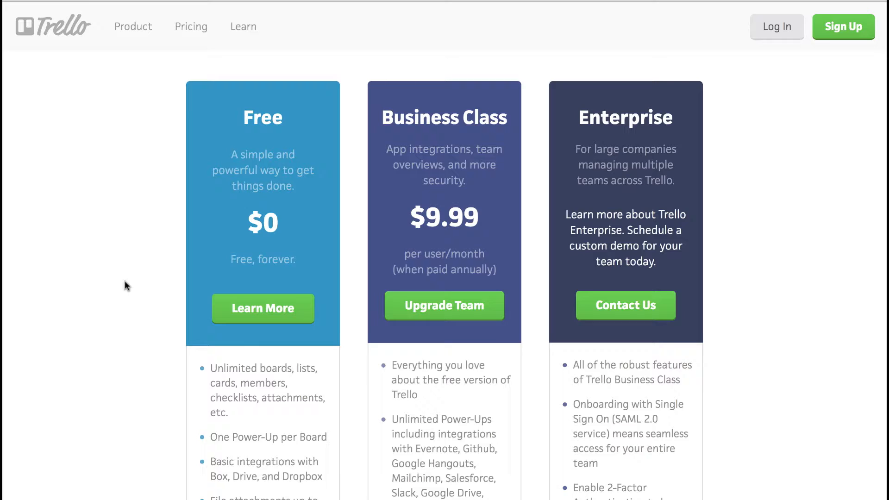
scroll(124, 281, up, 4)
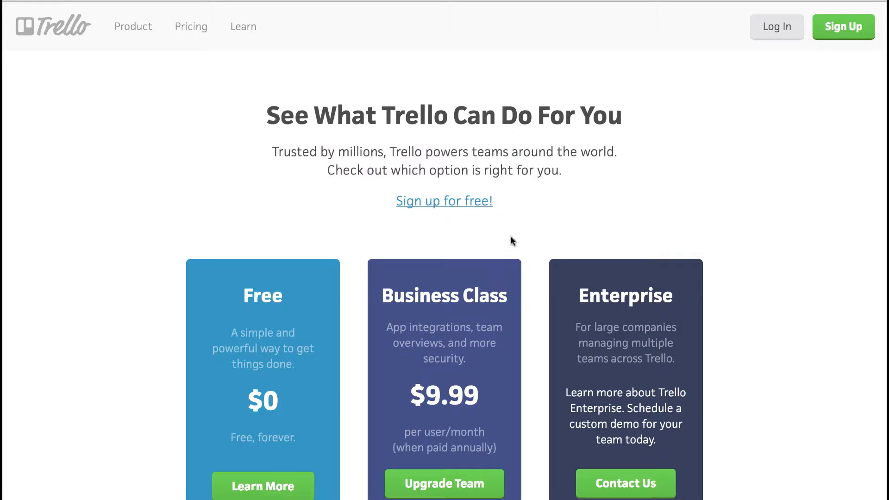
scroll(536, 236, down, 2)
scroll(535, 236, up, 2)
Step: Return to the Trello homepage, browse the example board previews, then scroll back up
click(70, 29)
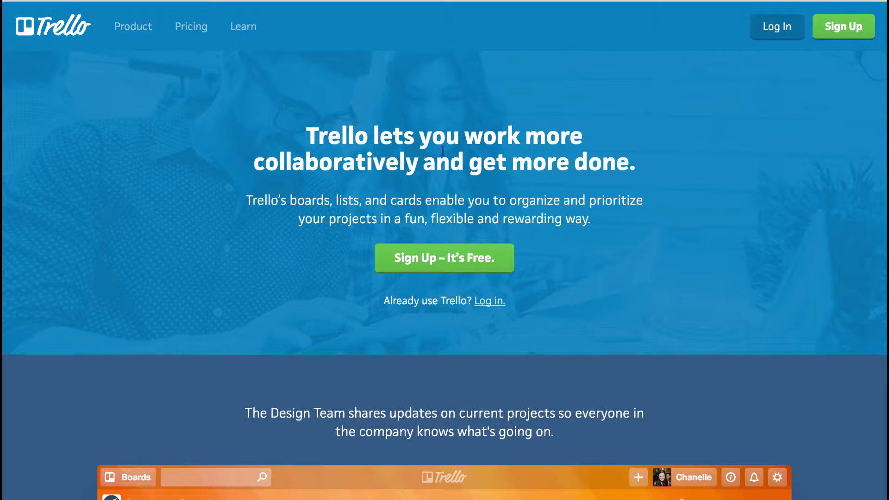
scroll(334, 111, down, 6)
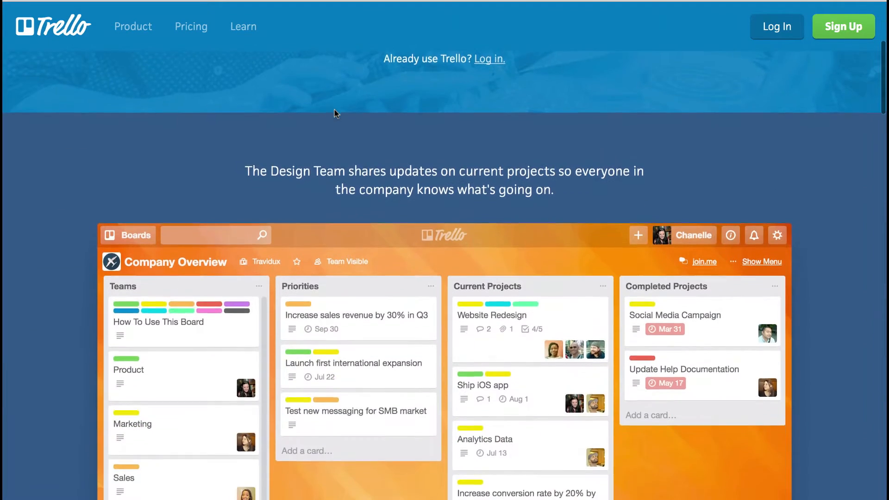
scroll(334, 111, down, 1)
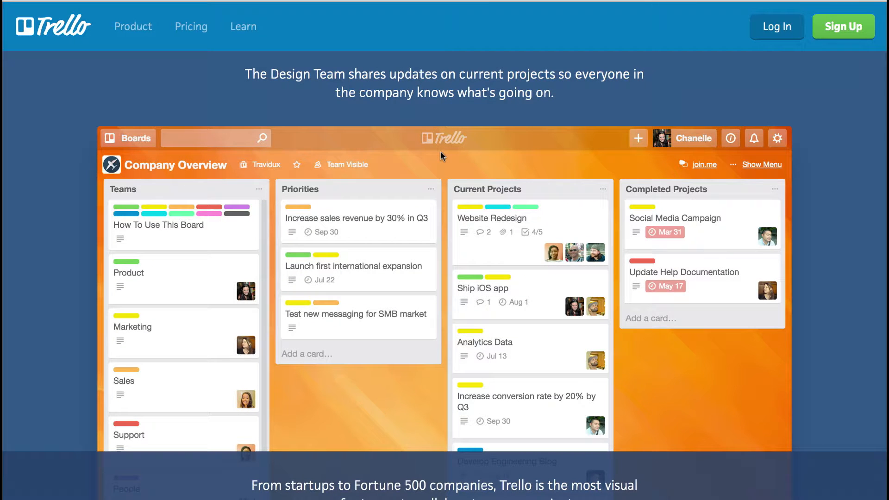
scroll(440, 151, down, 2)
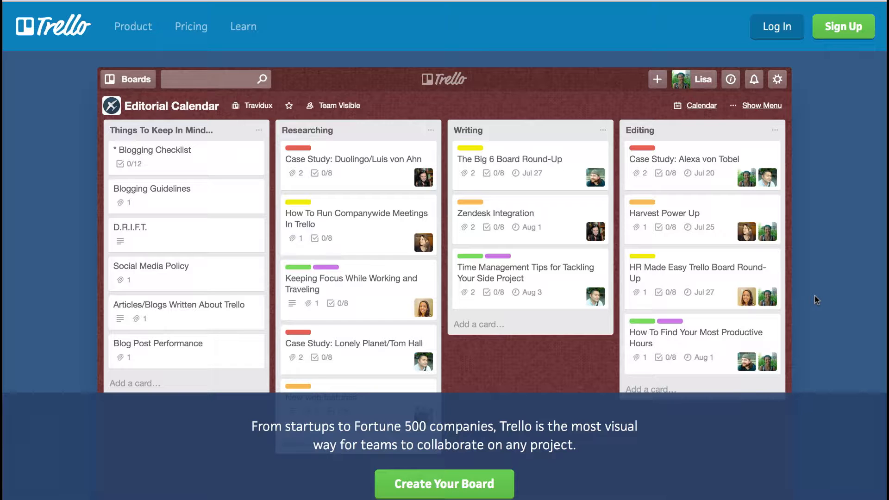
scroll(670, 404, up, 9)
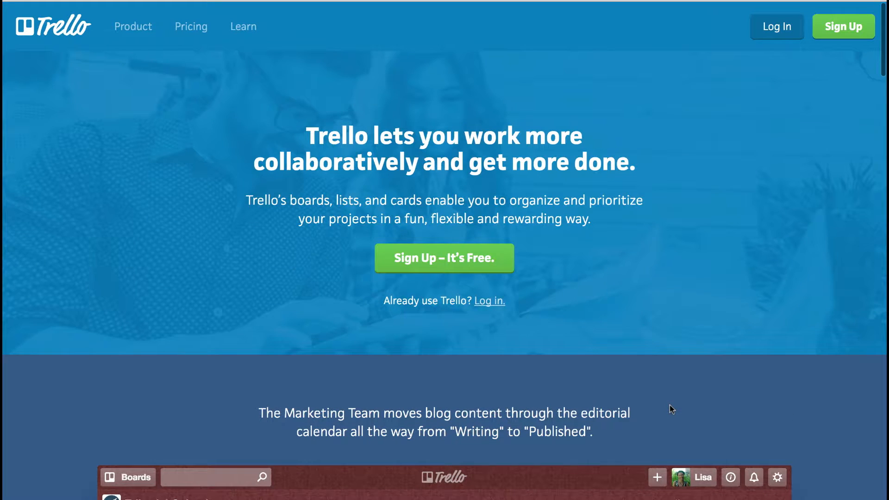
Step: Sign up for a free Trello account with Google, choosing the account and allowing profile access
click(445, 258)
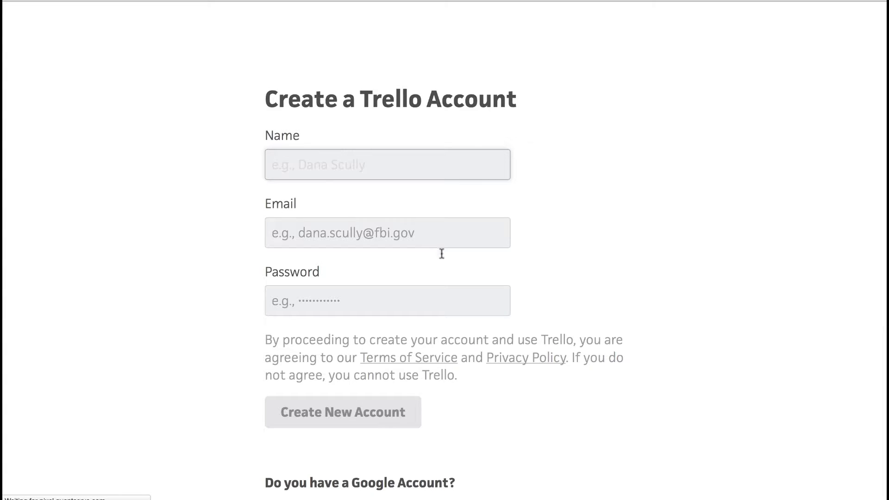
scroll(465, 231, down, 5)
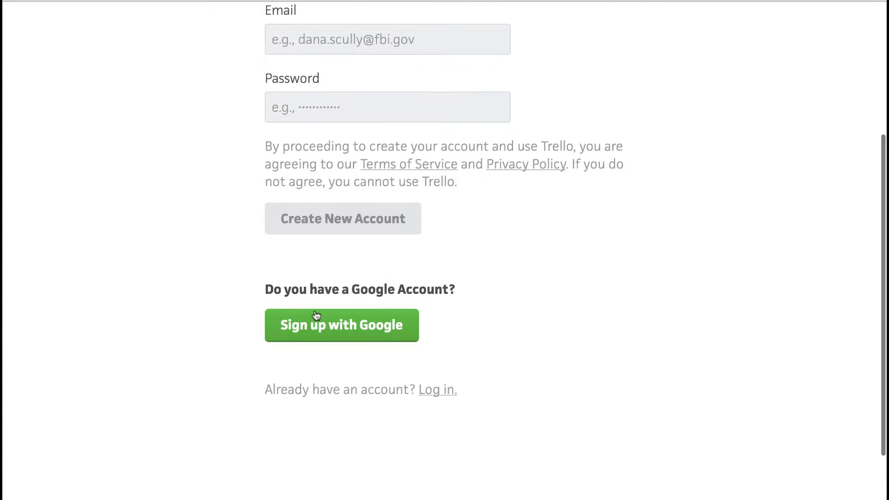
click(313, 322)
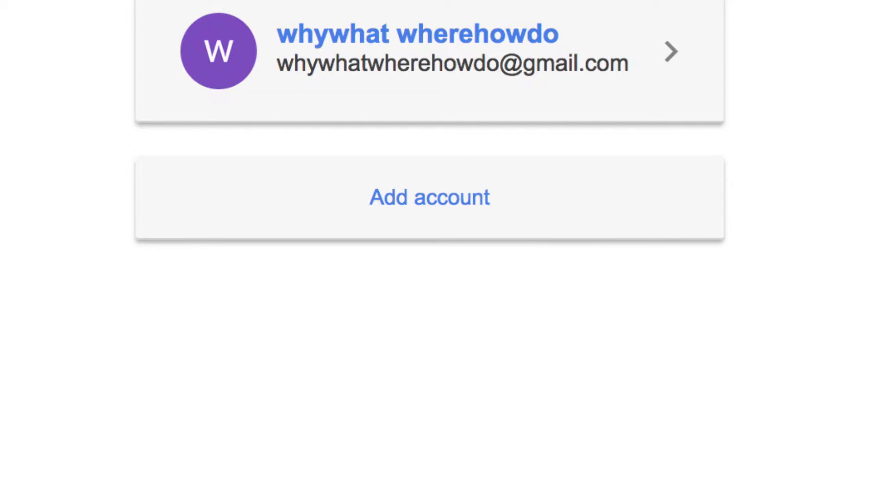
click(421, 34)
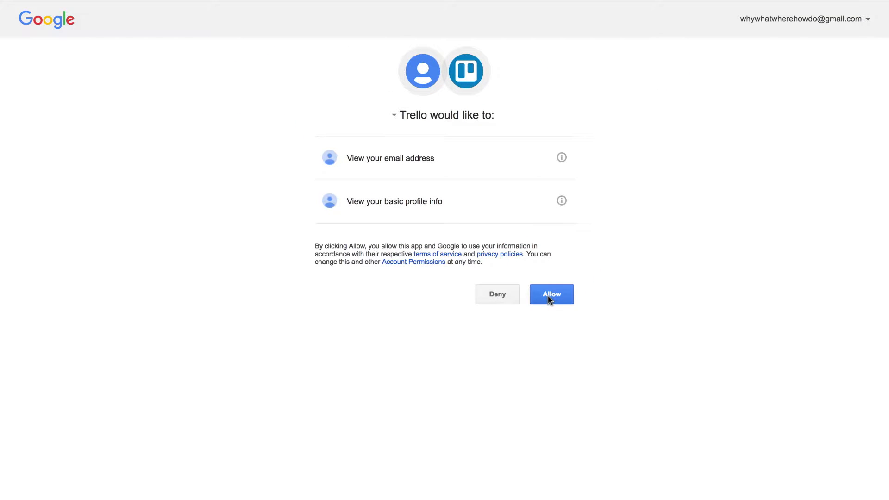
click(549, 299)
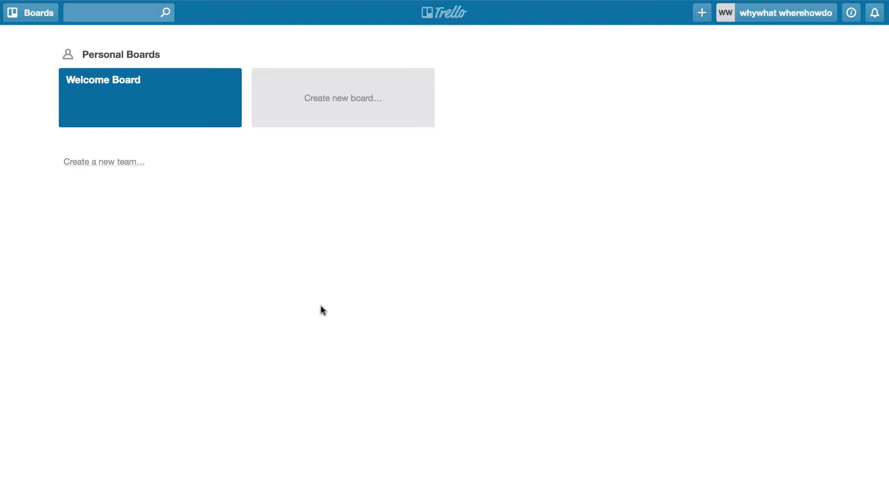
click(151, 93)
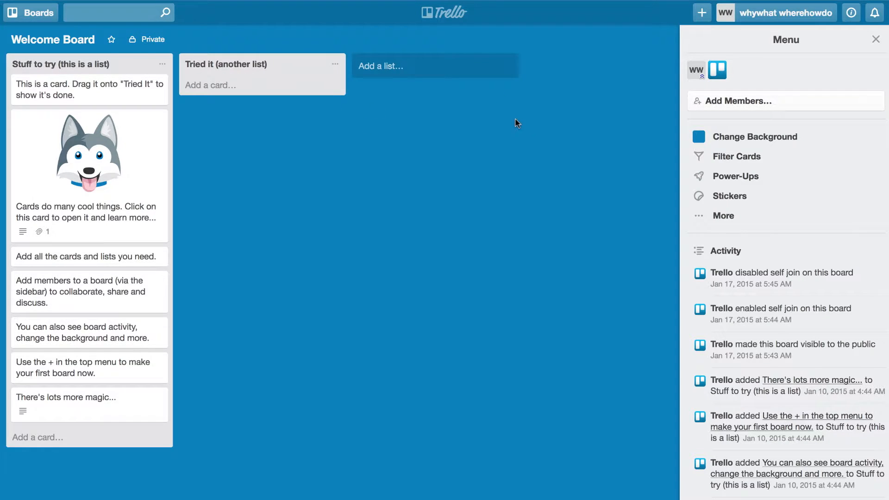
click(435, 17)
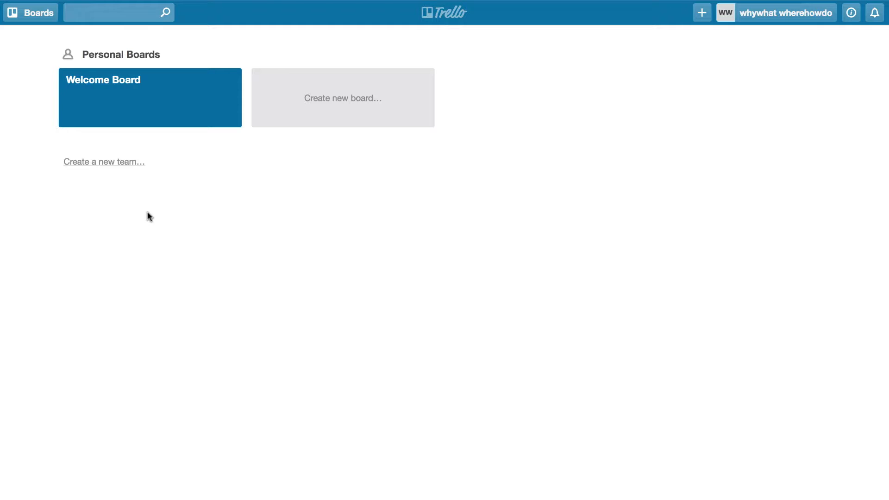
Step: Create the team 'myself+client' with description 'description' and view its members page
click(101, 164)
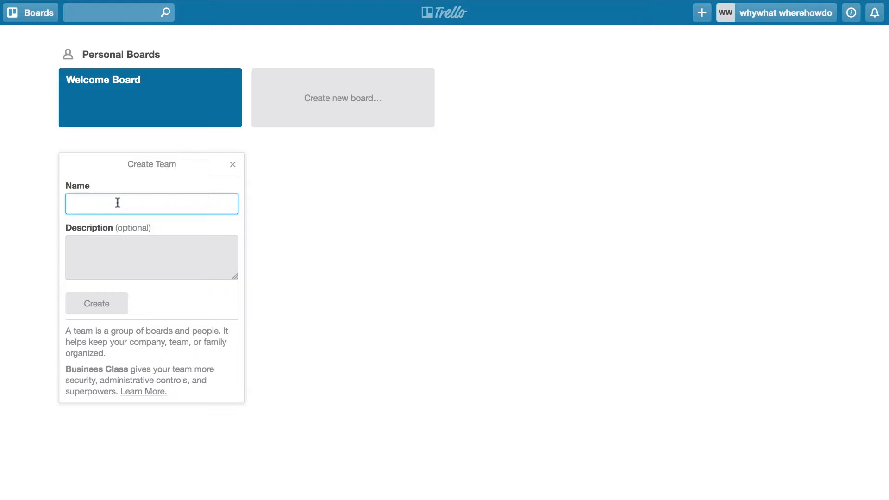
text(myse)
text(lf)
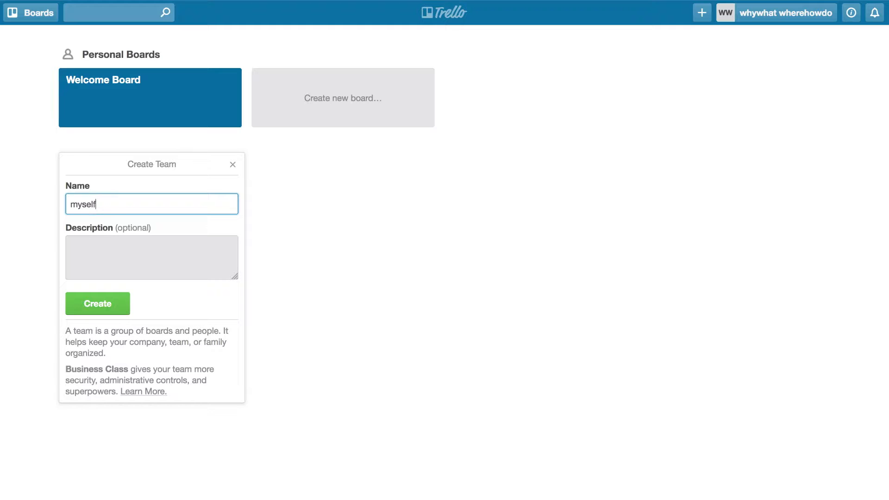
text(+client)
click(102, 244)
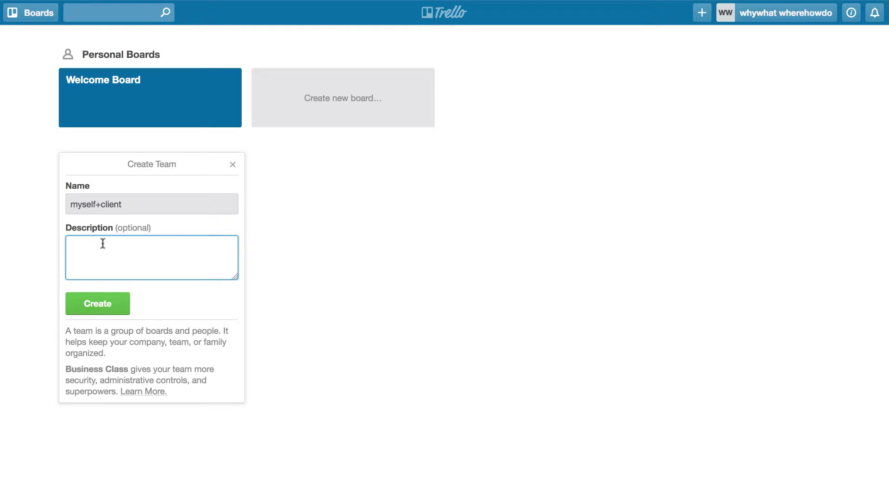
text(description)
click(86, 305)
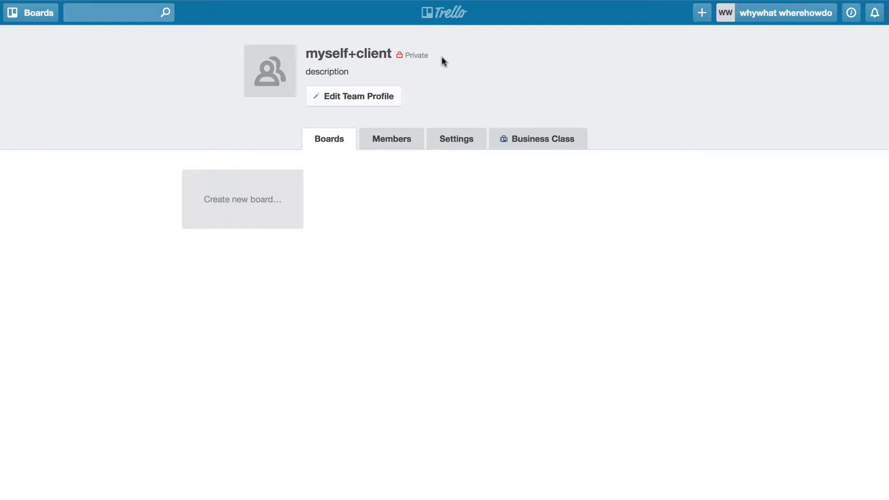
click(384, 145)
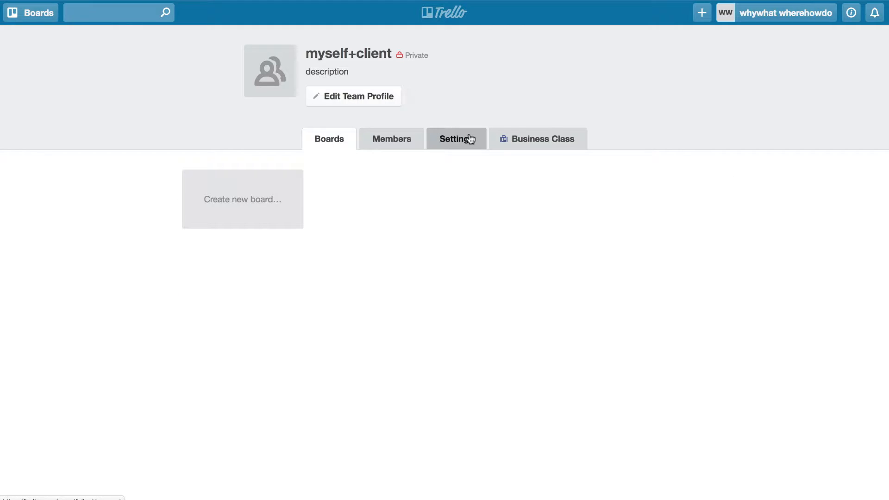
click(470, 139)
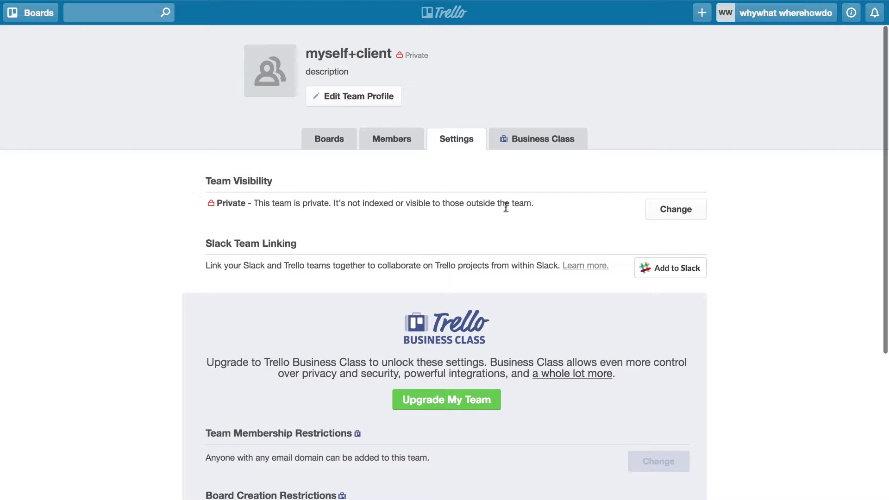
click(676, 214)
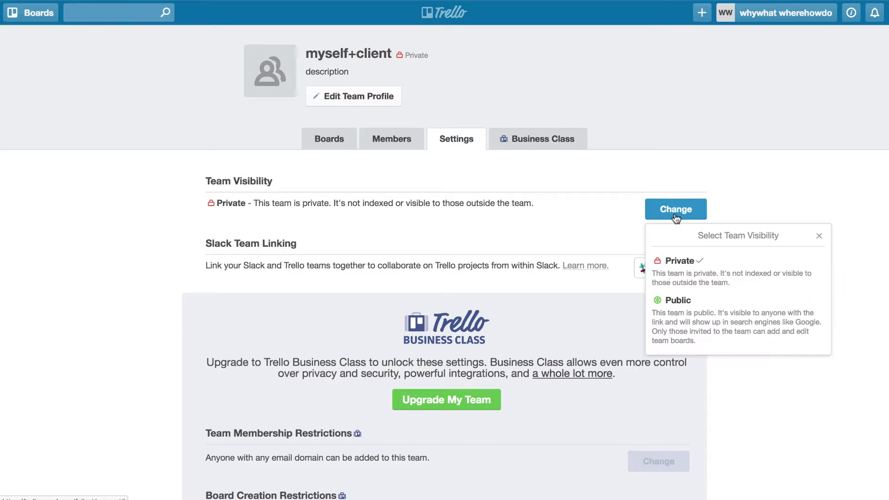
click(737, 204)
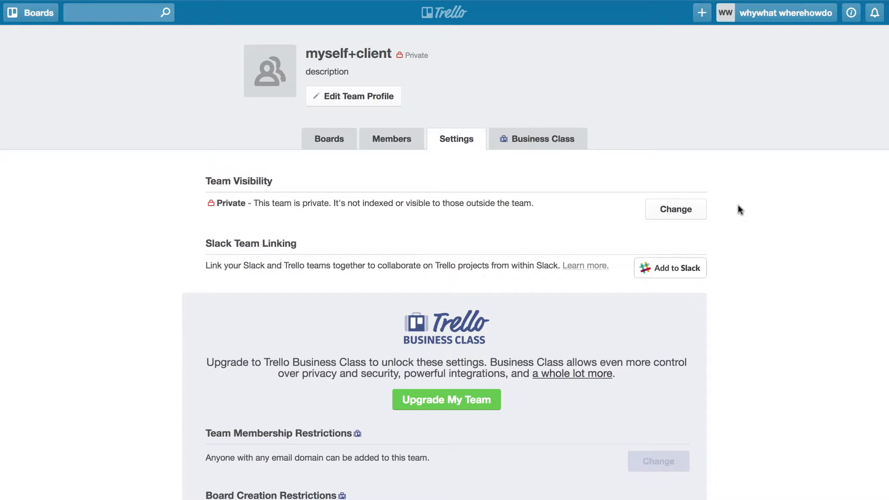
scroll(487, 376, down, 5)
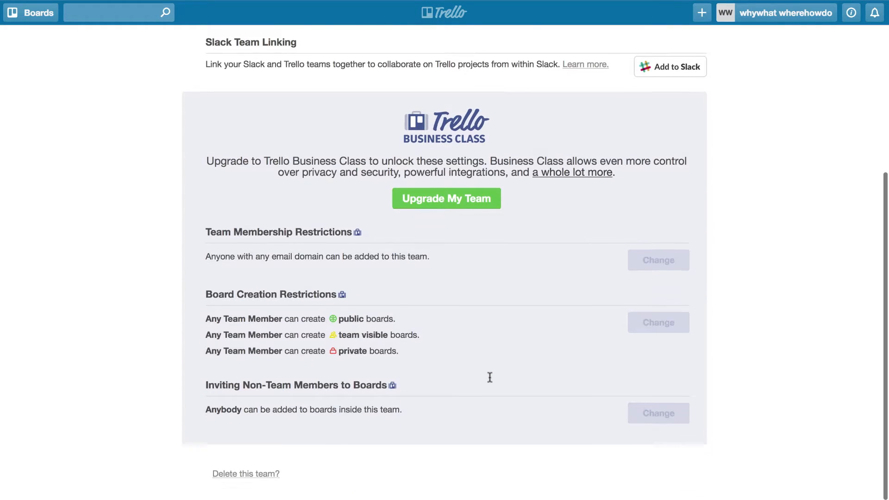
scroll(582, 344, up, 5)
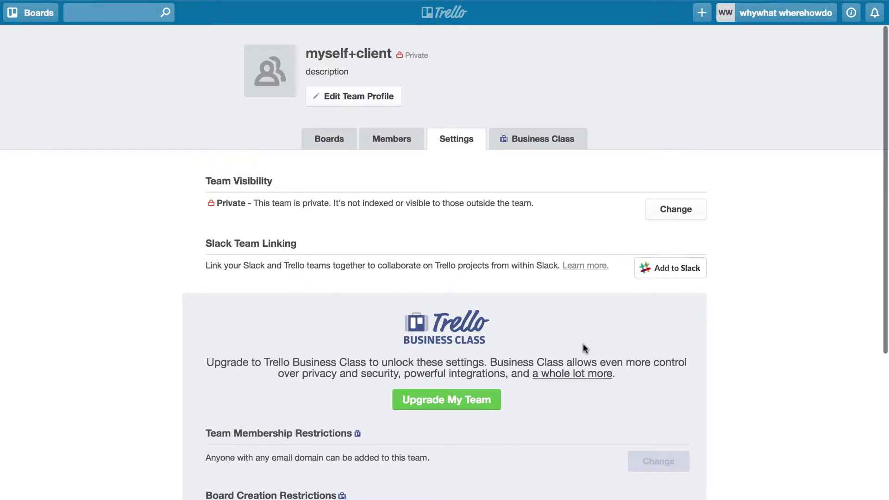
click(392, 139)
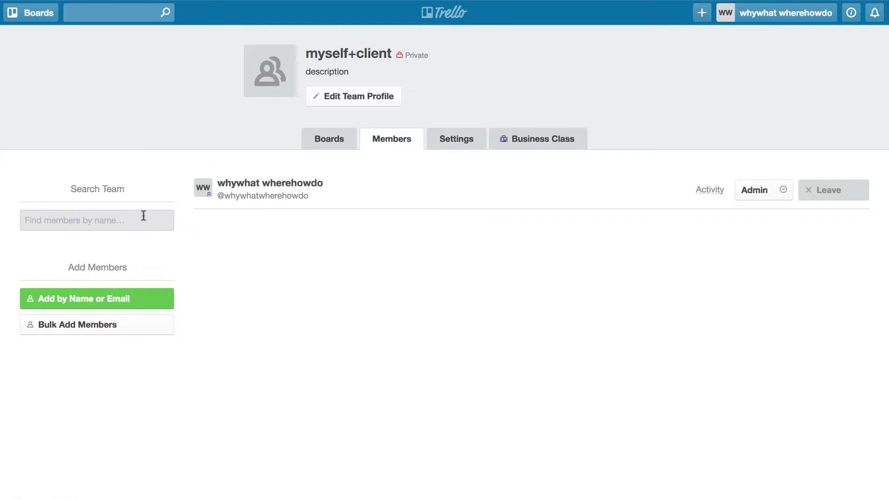
Step: Send a team invitation to the new member's e-mail address, then switch to the team's Boards
click(76, 303)
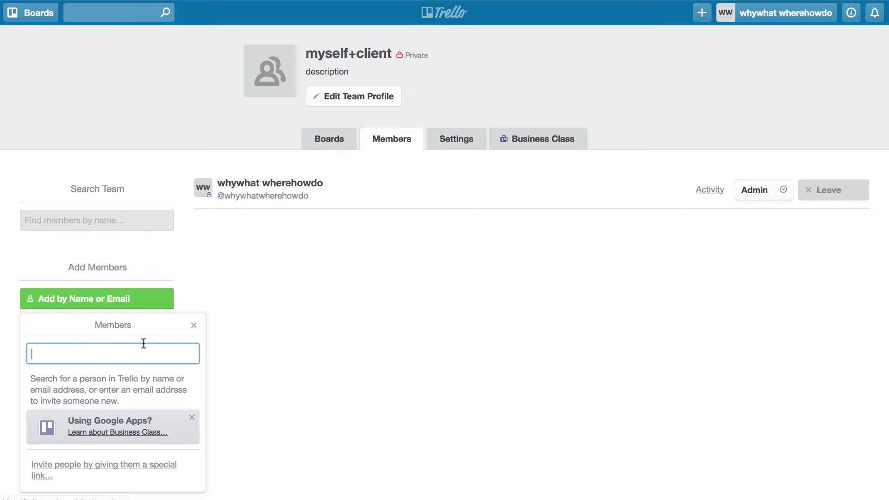
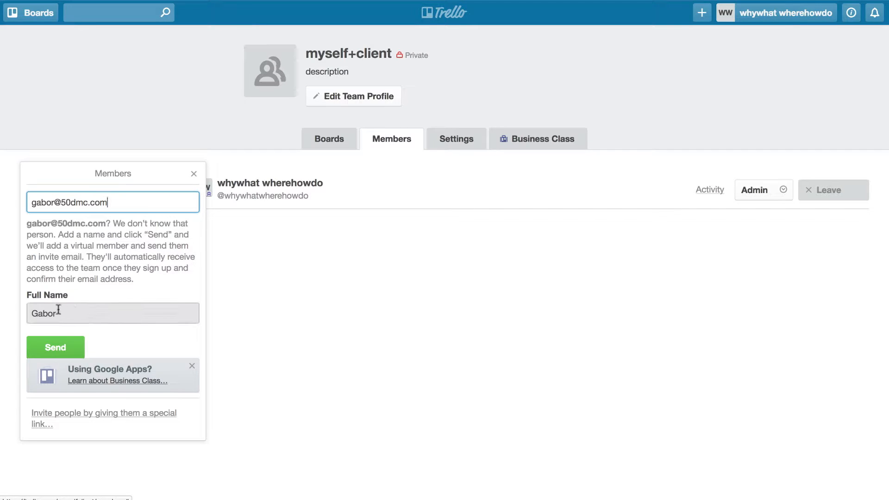
click(55, 350)
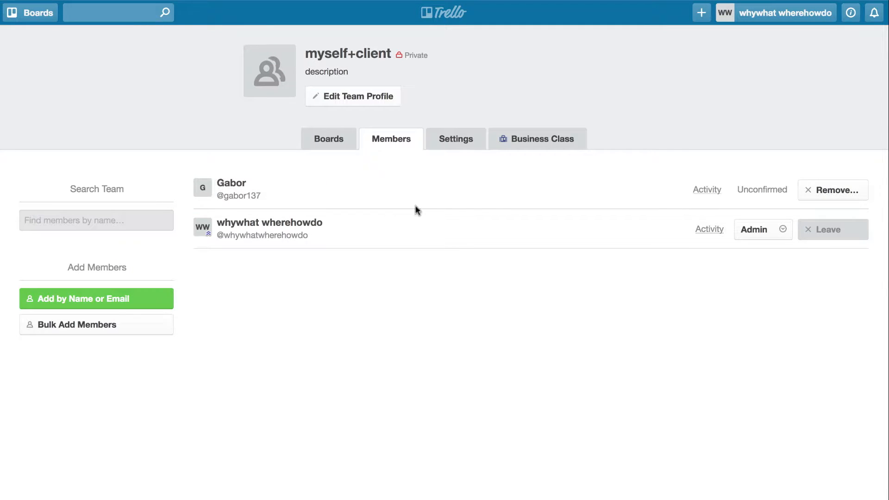
click(327, 145)
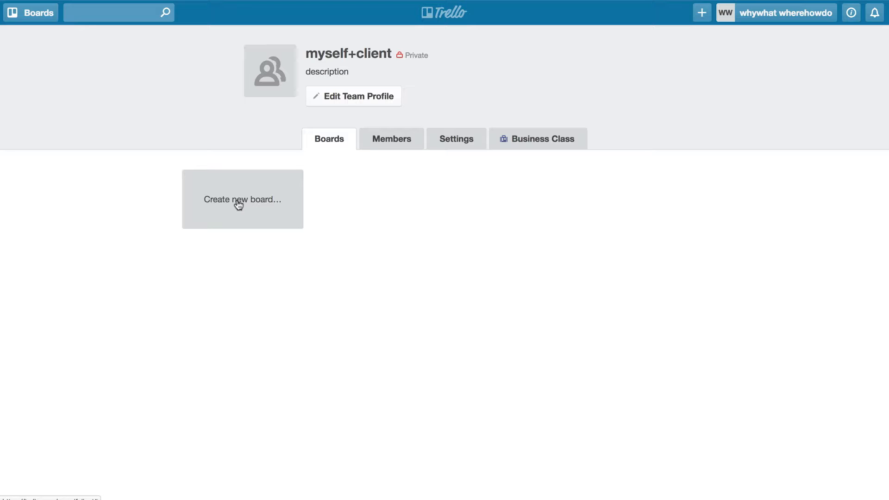
Step: Create a board titled 'Project One' assigned to the myself+client team
click(239, 204)
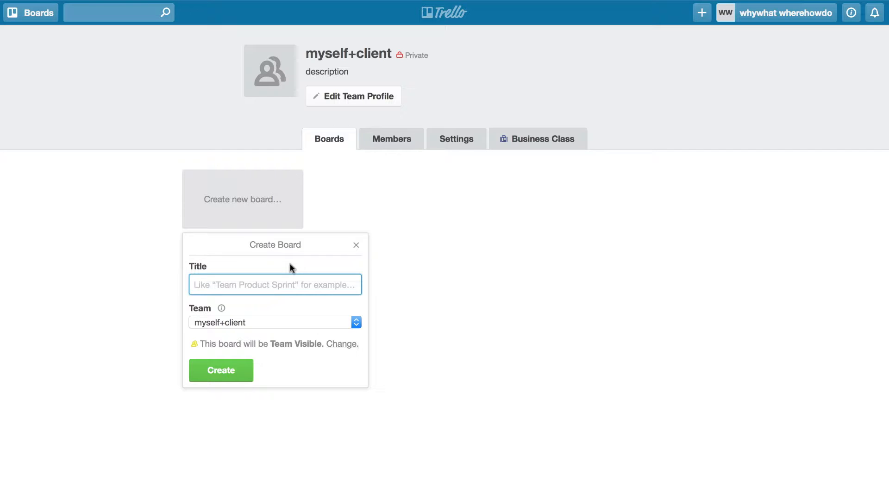
text(Pro)
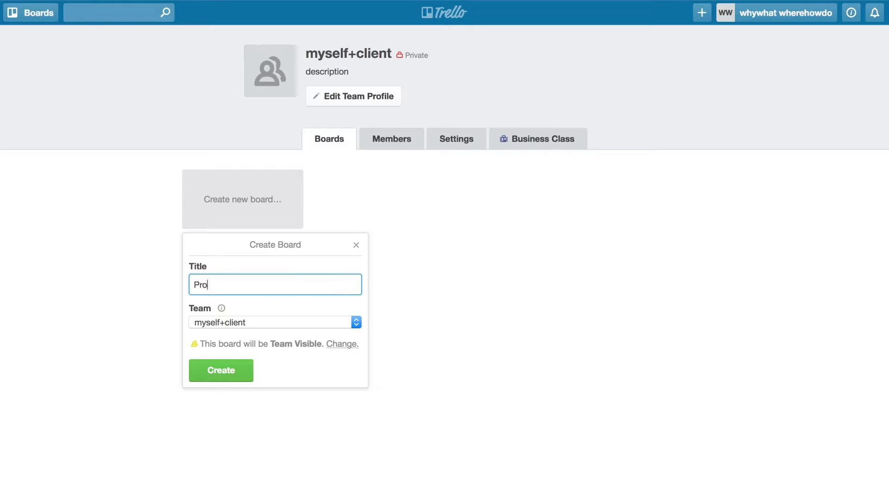
text(ject One)
click(293, 322)
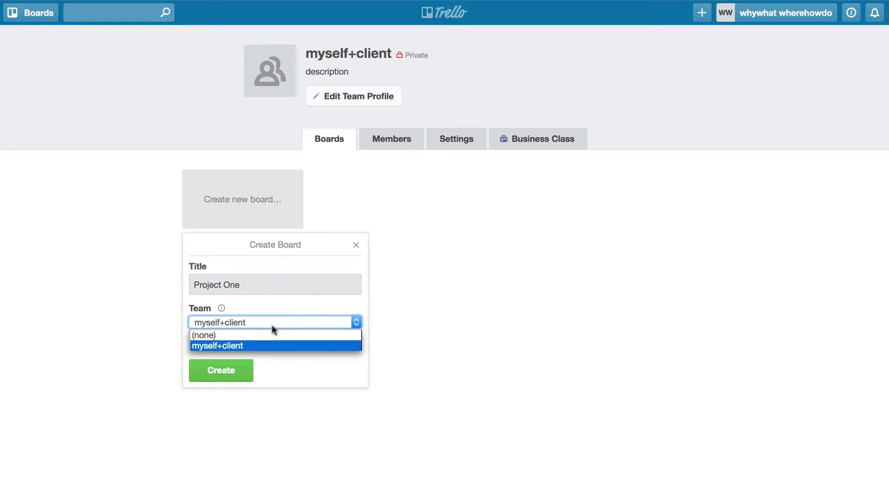
click(236, 346)
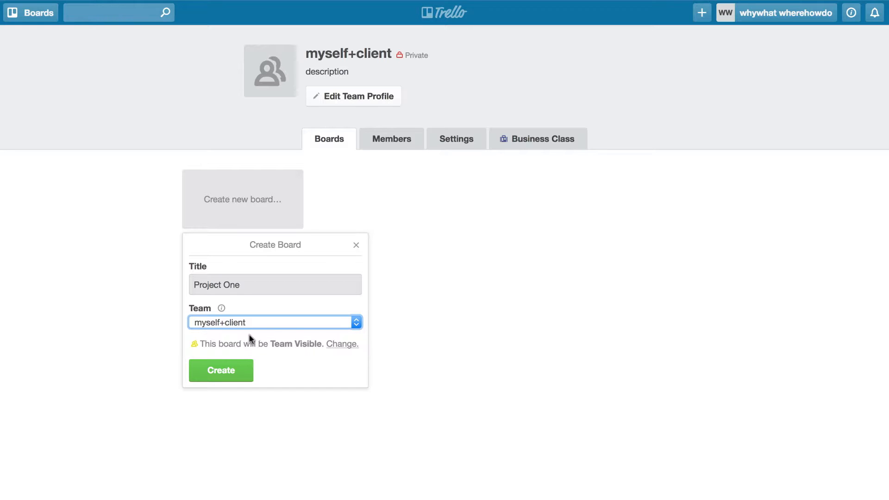
click(222, 370)
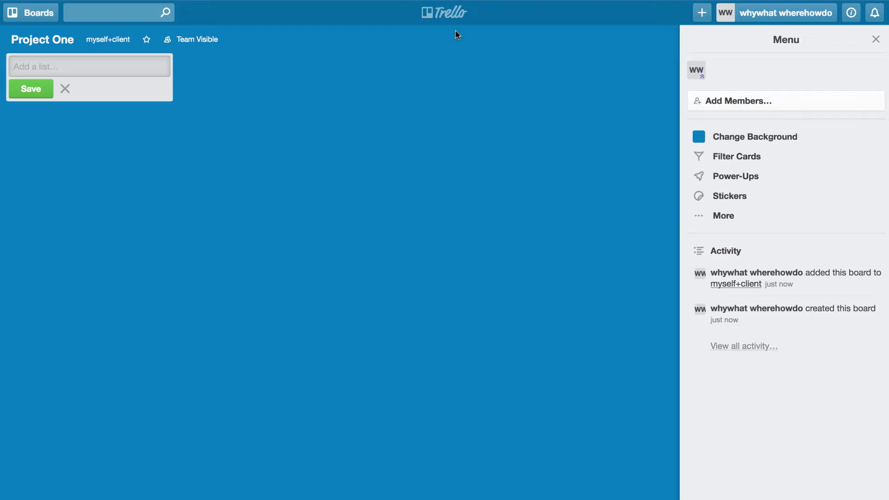
Step: Go back to the boards overview listing Project One and the Welcome Board
click(448, 20)
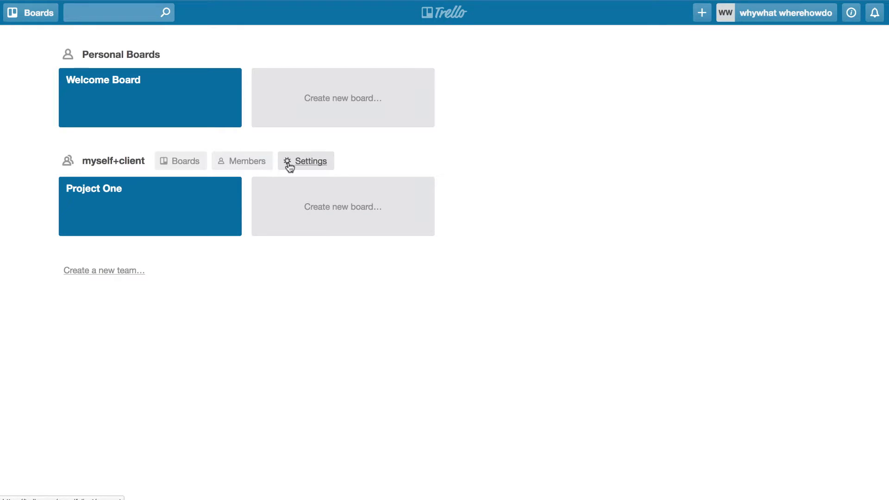
click(30, 17)
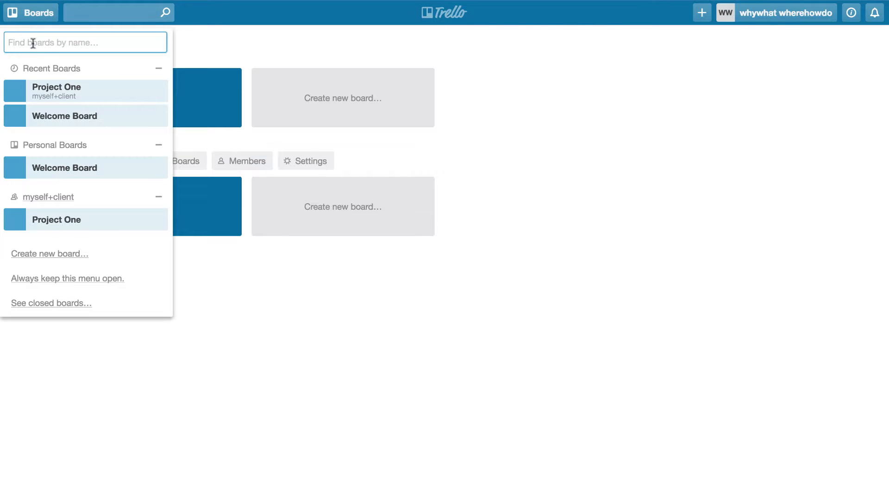
click(37, 15)
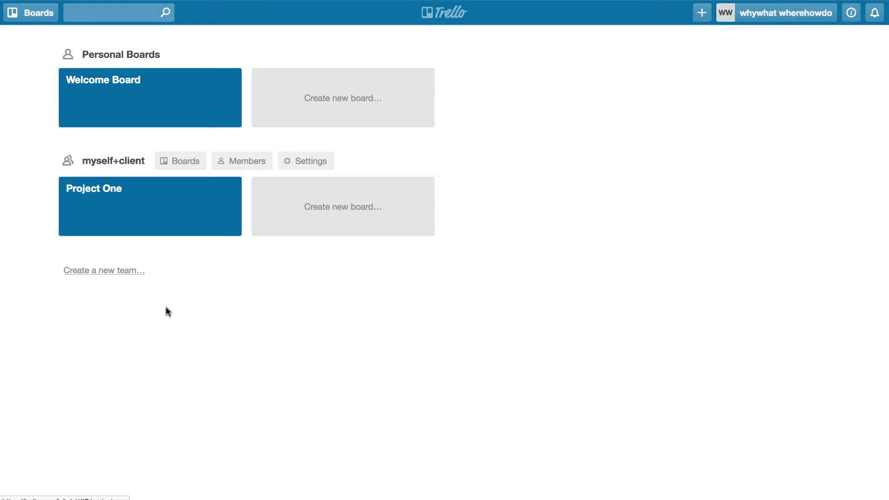
Step: Open the Project One board, close its Menu sidebar, and start adding a list
click(158, 212)
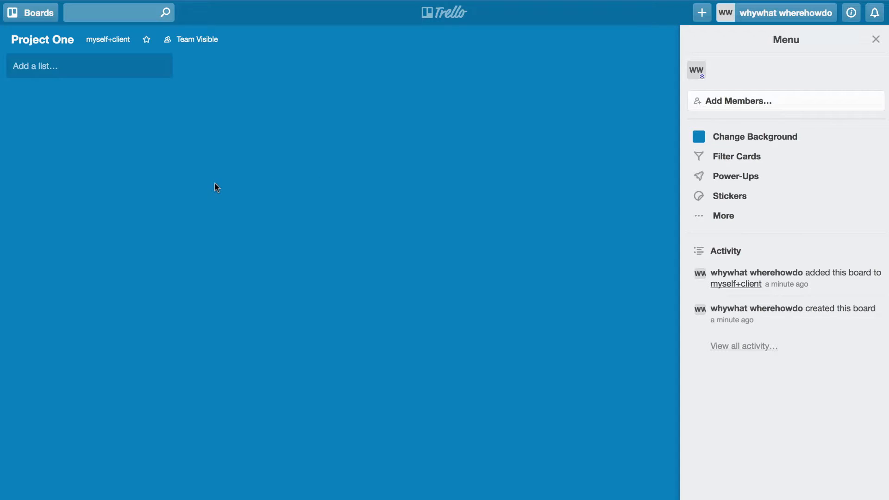
click(876, 40)
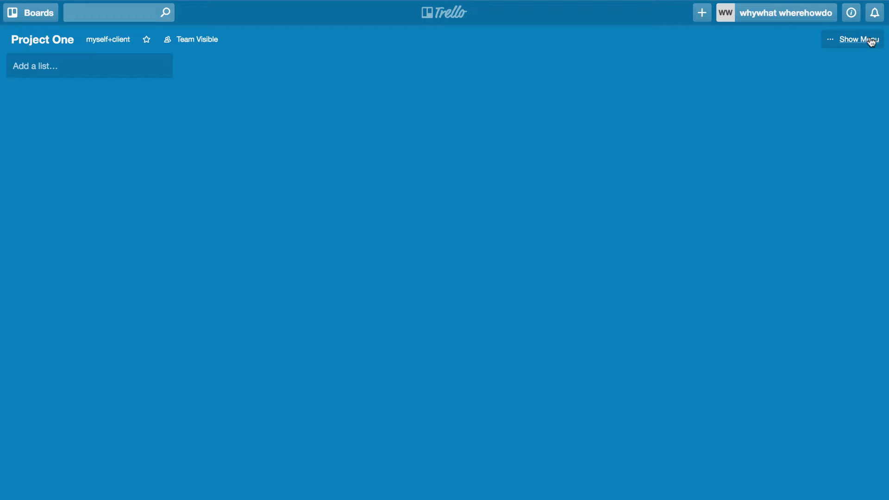
click(867, 40)
click(875, 40)
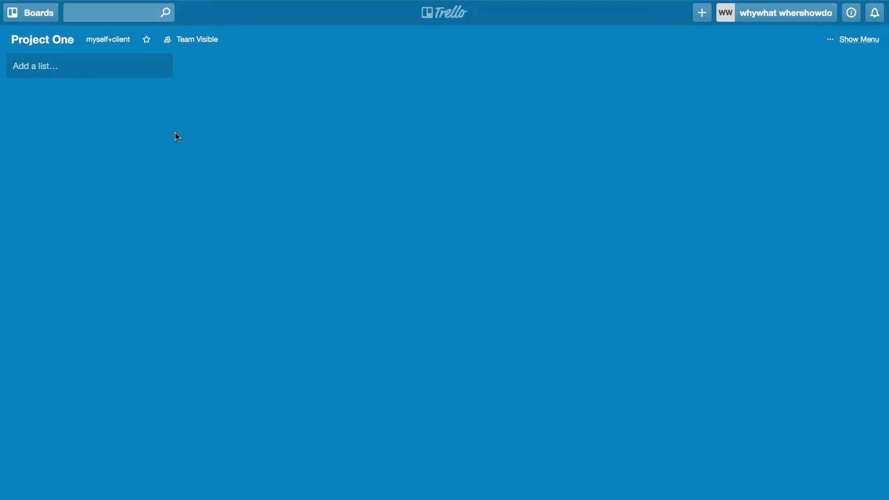
click(19, 66)
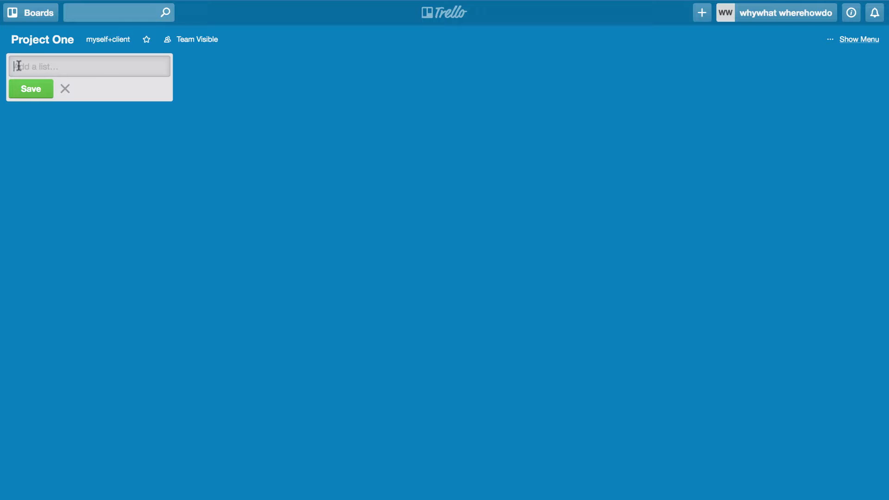
Step: Add the lists Ideas, A list, B List, C List and DONE to the board
text(Ideas)
key(Return)
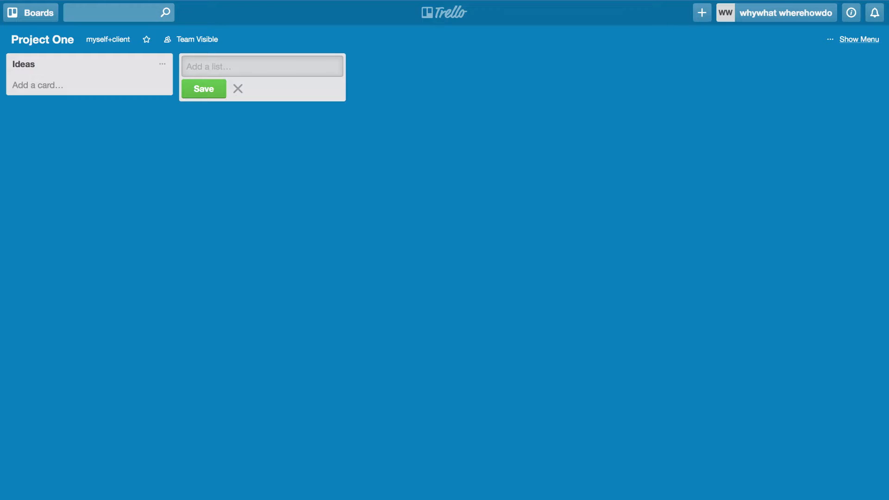
text(A list)
key(Return)
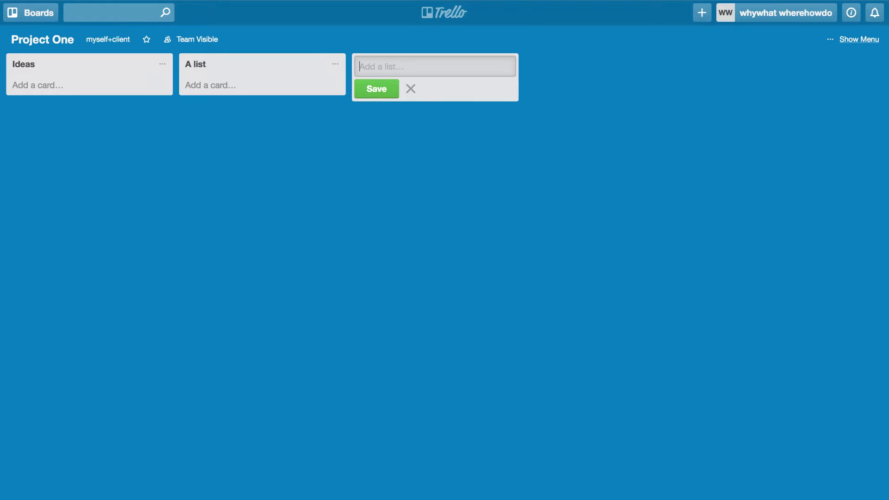
text(B List)
key(Return)
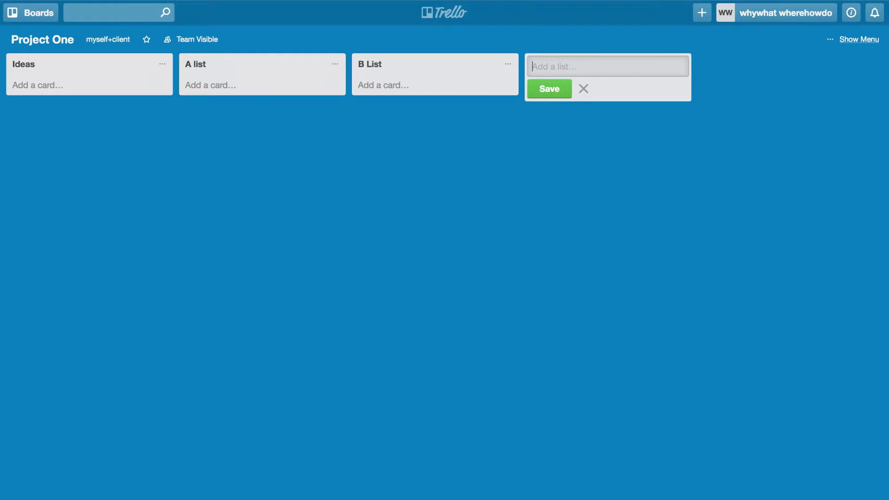
text(C List)
key(Return)
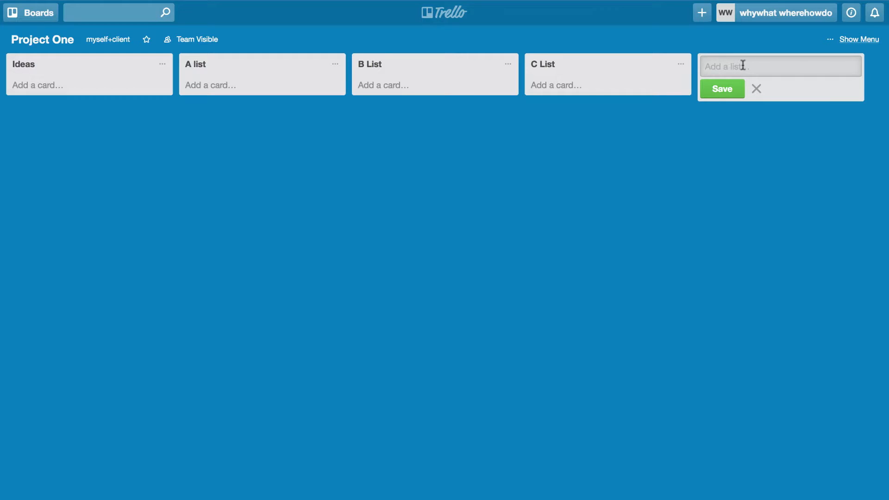
text(DONE)
key(Return)
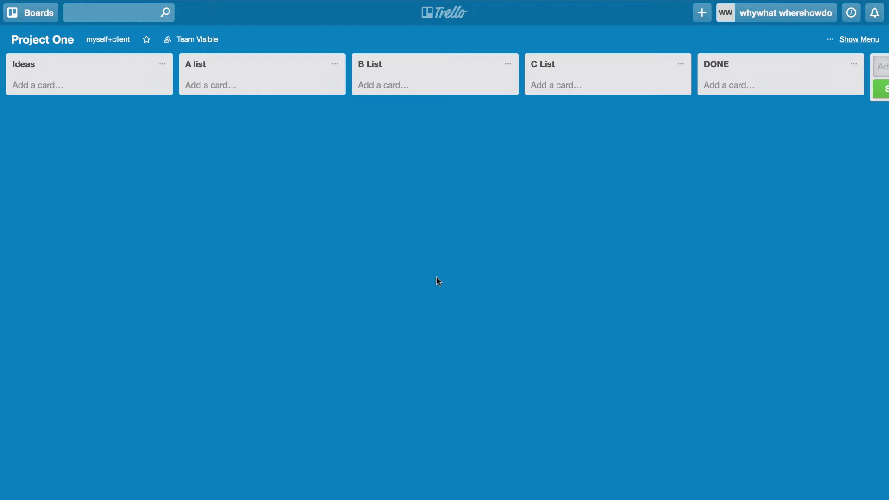
Step: Send a Project One board invitation to the new member's e-mail address, then close the Menu sidebar
click(848, 38)
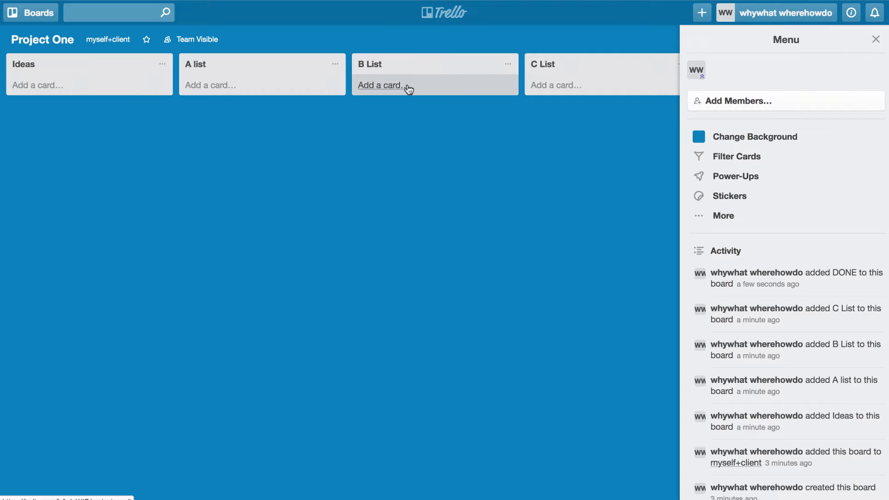
click(741, 105)
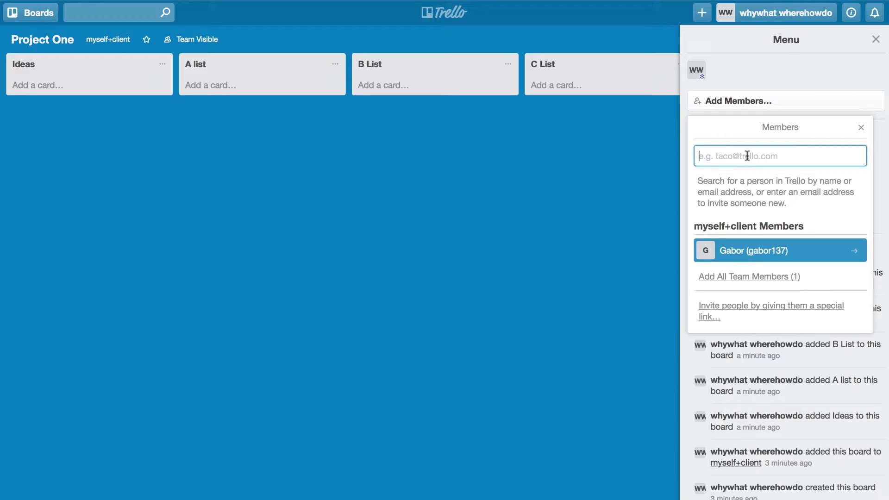
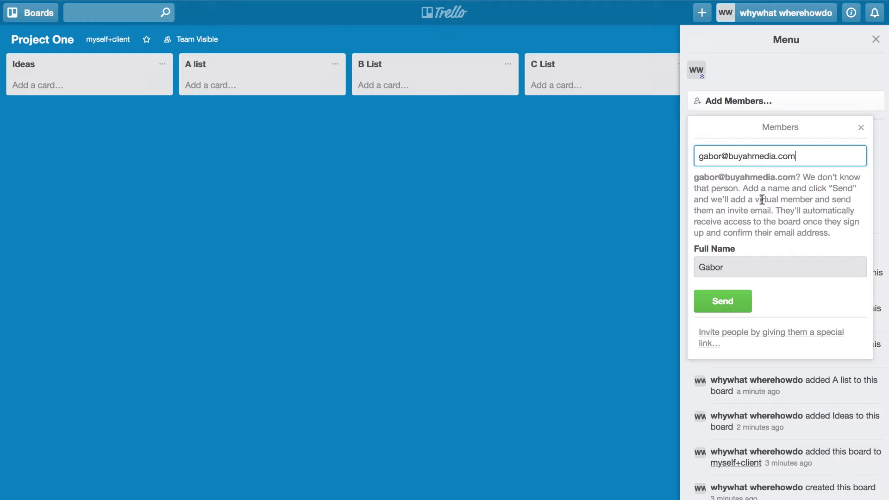
click(726, 300)
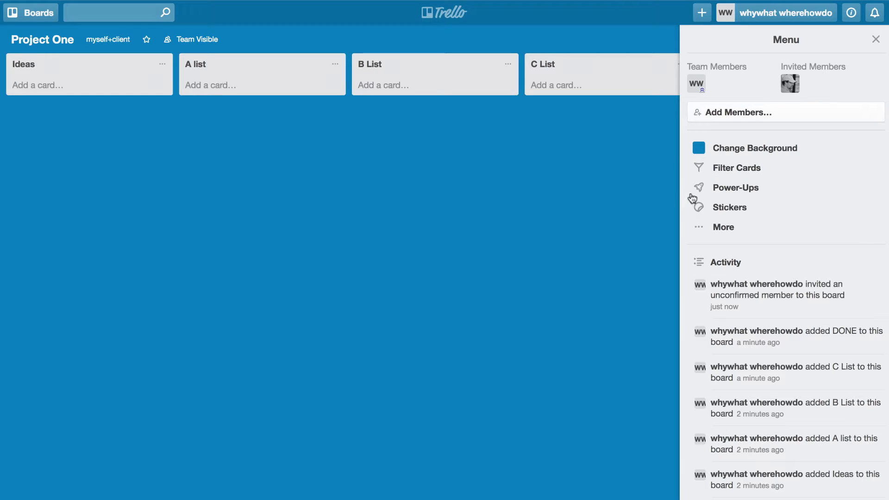
click(876, 39)
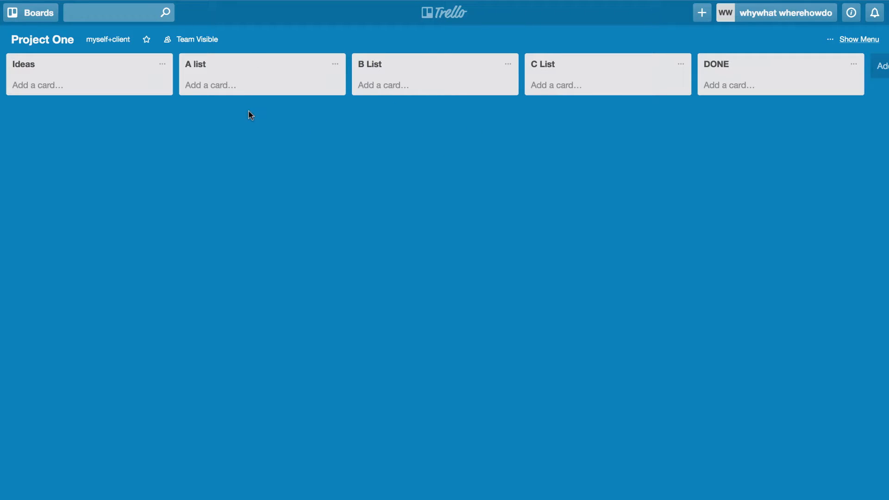
Step: Create three Ideas cards titled Should brainstorm, item 1 and item 2
click(43, 94)
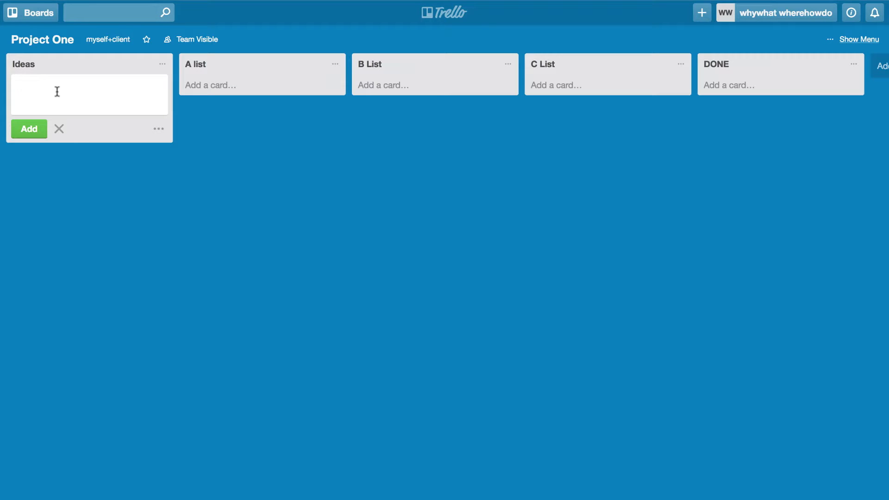
text(Should brainstorm)
key(Return)
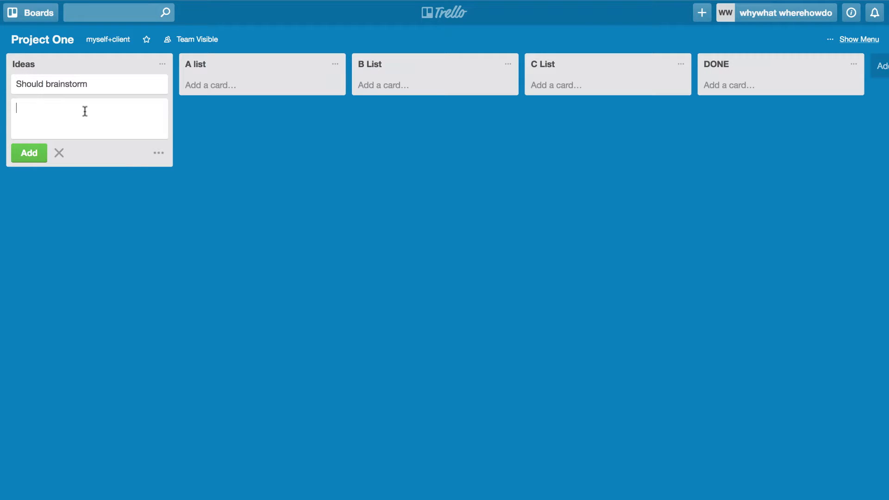
text(item 1)
key(Return)
text(item 2)
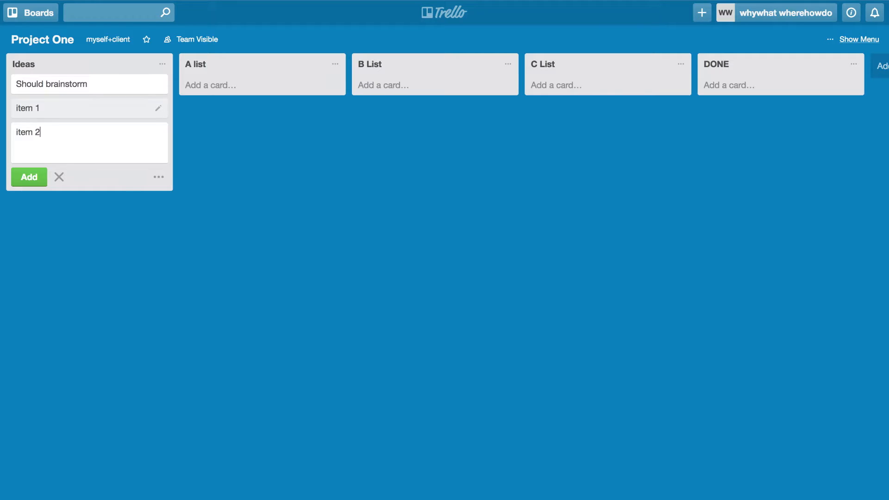
key(Return)
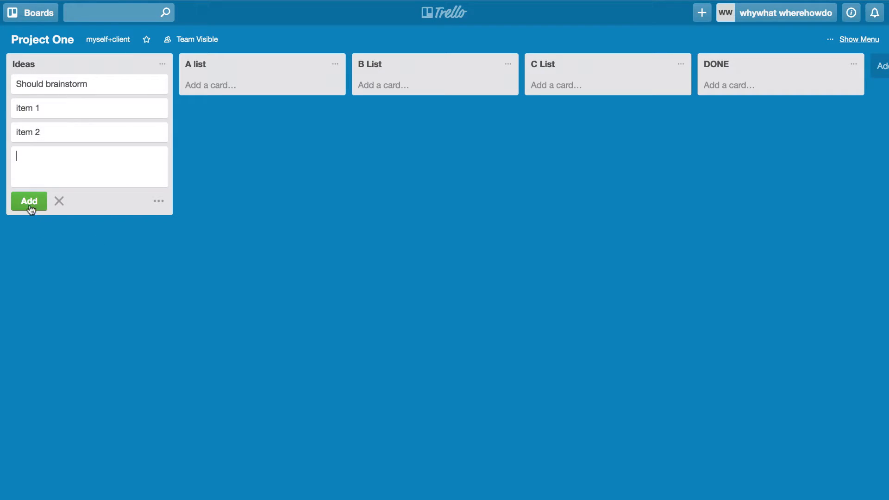
click(59, 201)
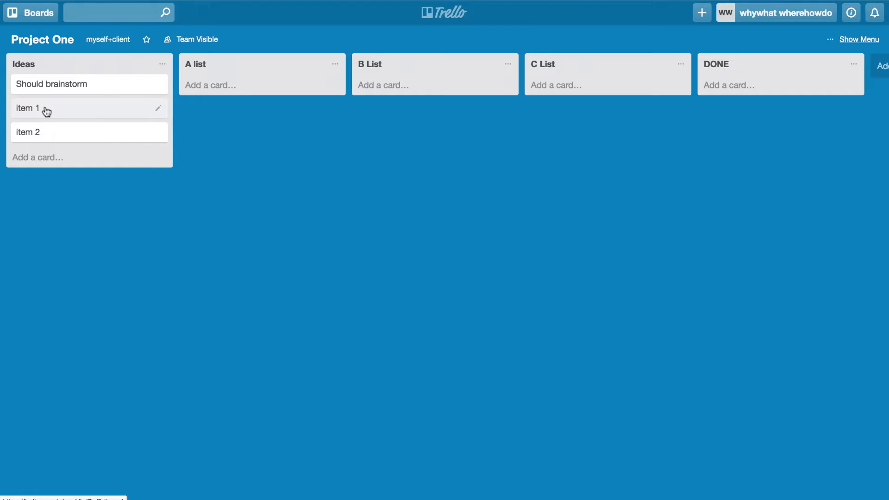
Step: Move item 1 and Should brainstorm (on top) into A list and item 2 into B List
drag(46, 111, 224, 89)
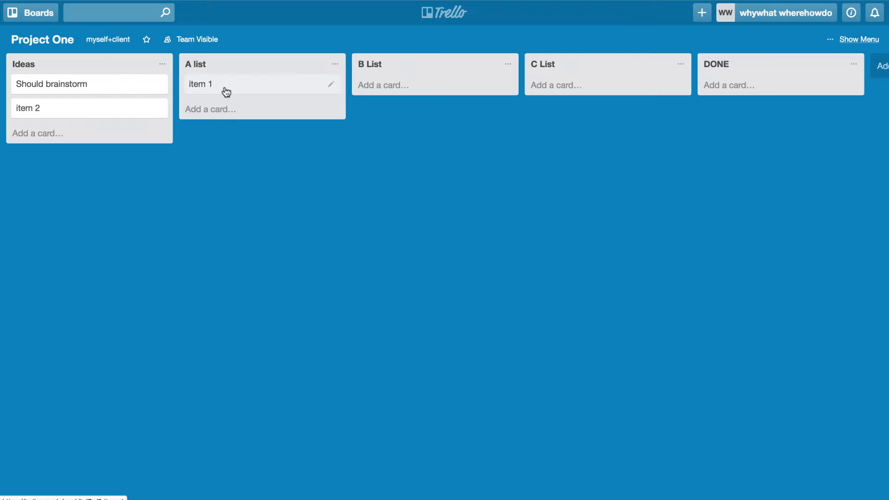
drag(69, 111, 399, 85)
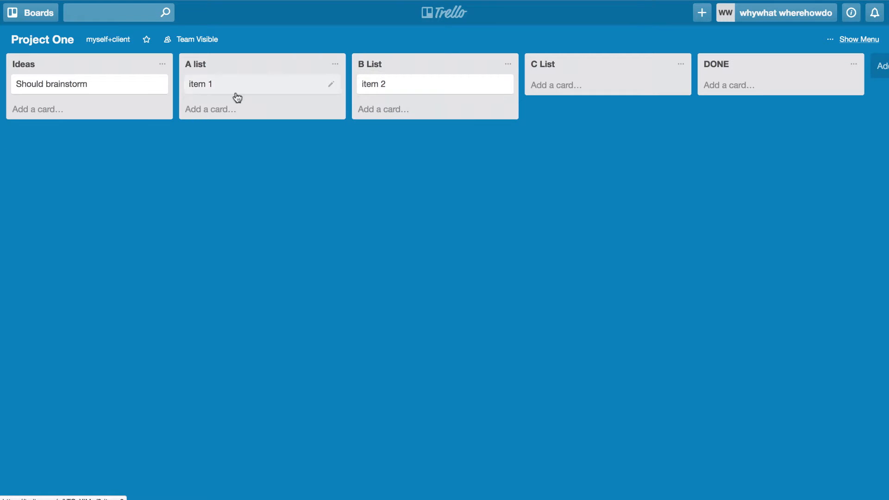
drag(81, 82, 276, 135)
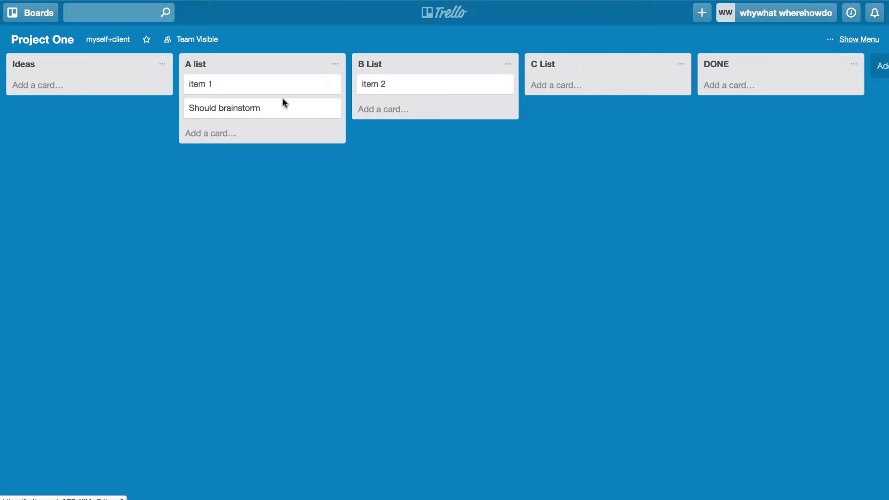
drag(279, 88, 209, 83)
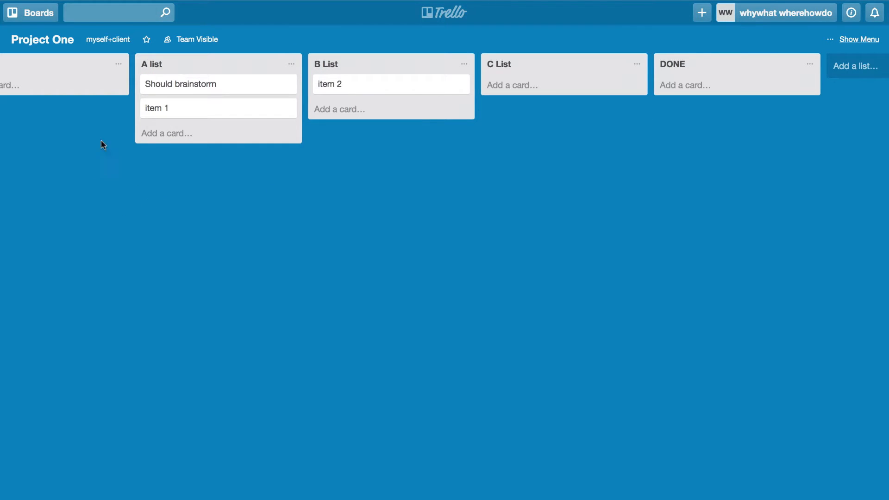
scroll(140, 183, left, 3)
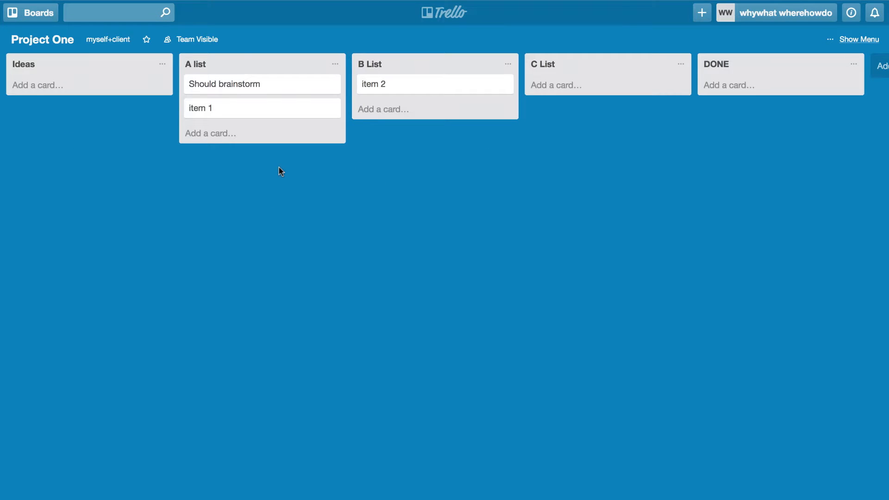
Step: Open the Should brainstorm card and retitle it ToDos
click(236, 87)
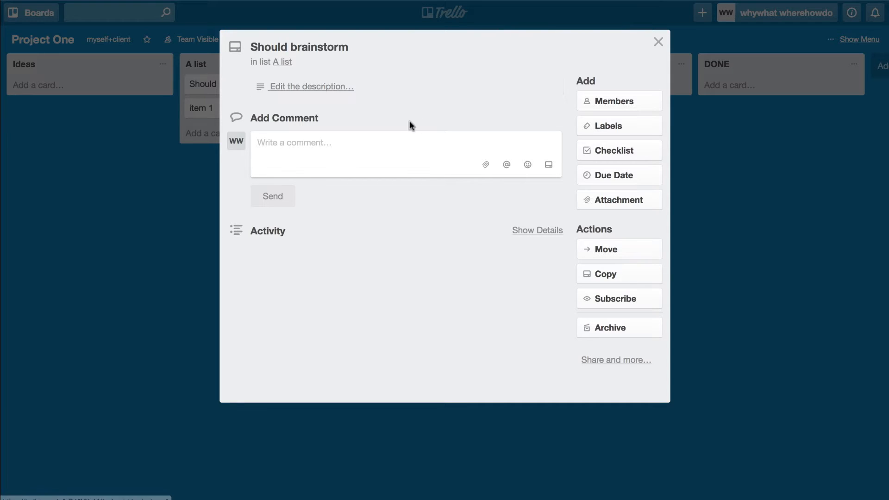
click(305, 47)
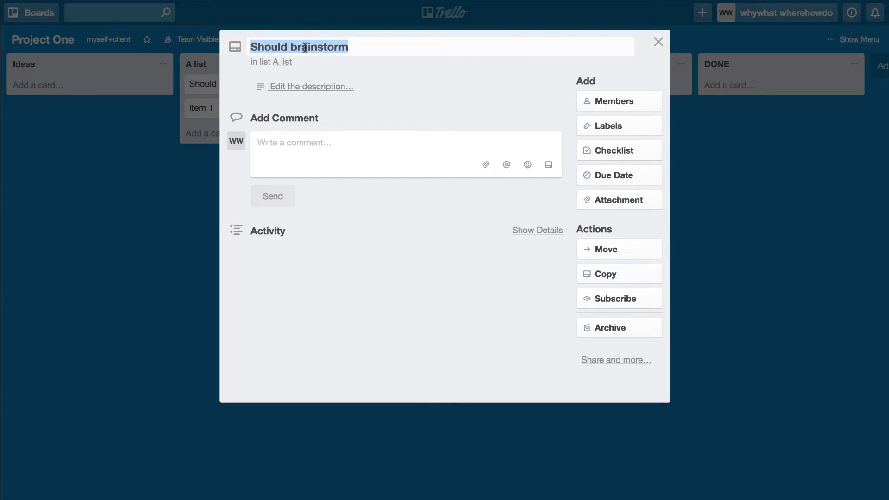
text(ToDos)
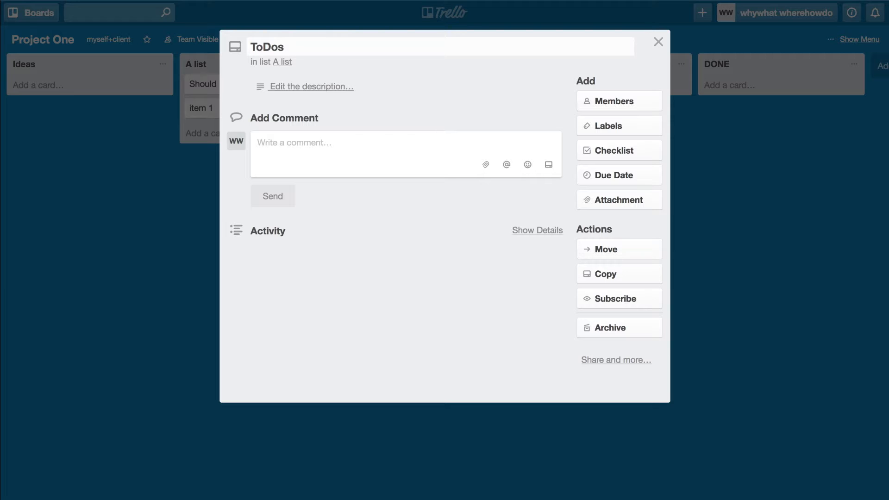
key(Return)
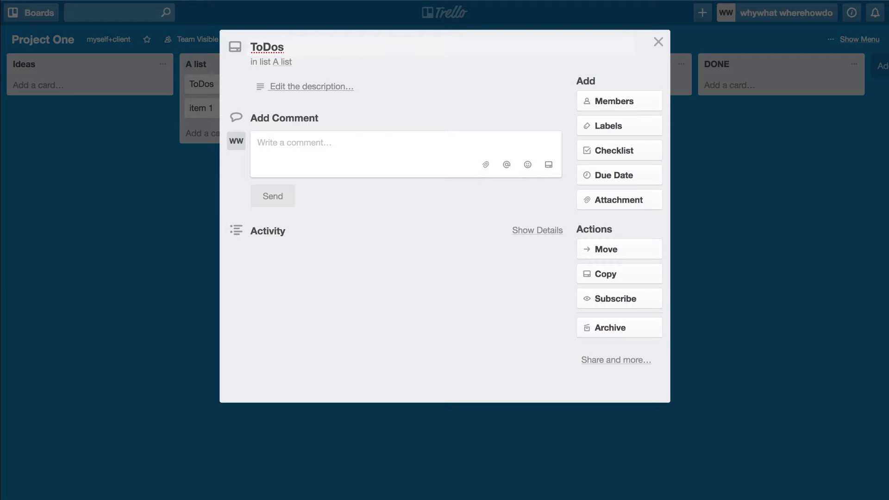
click(302, 87)
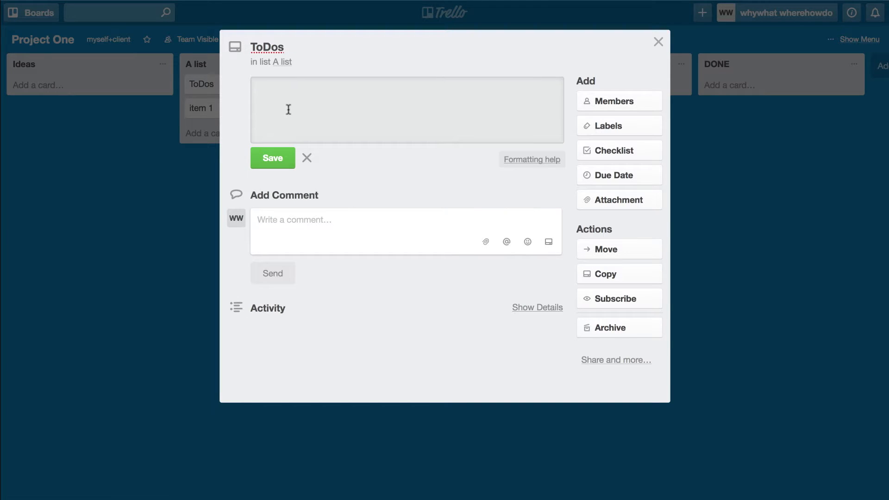
text(All the things that needs doing)
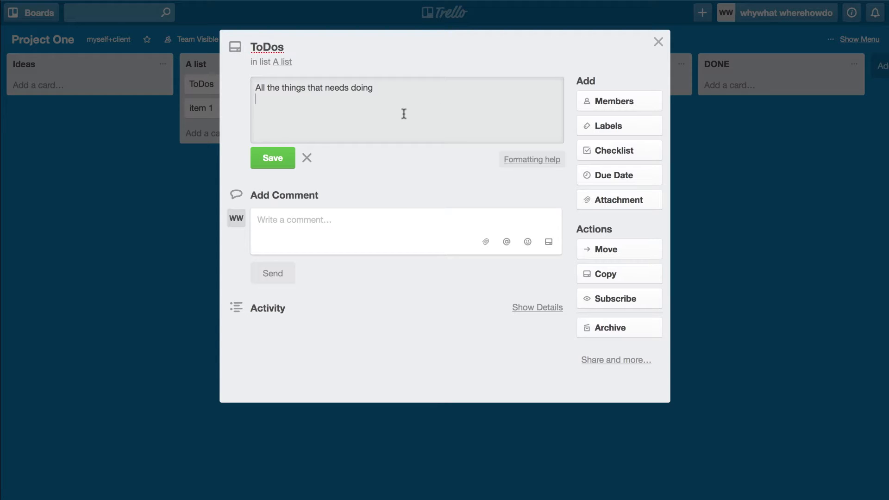
text(URL: http://www.buyahme)
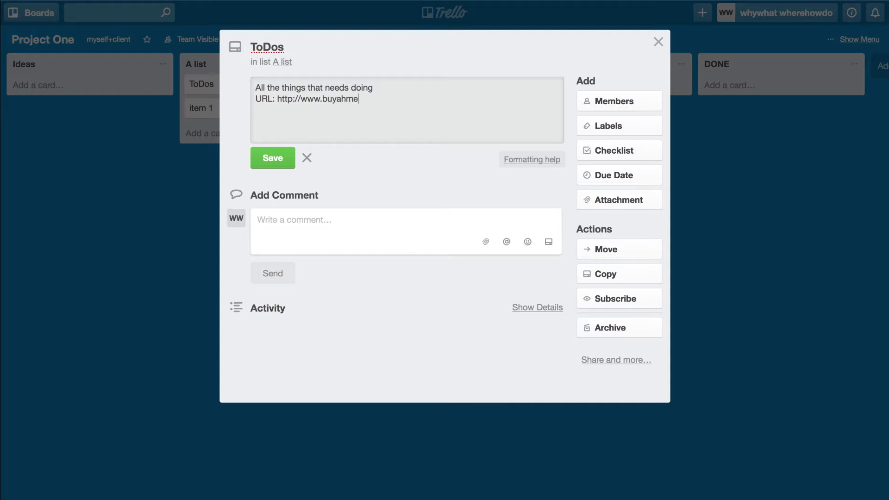
text(dia.com/)
click(276, 158)
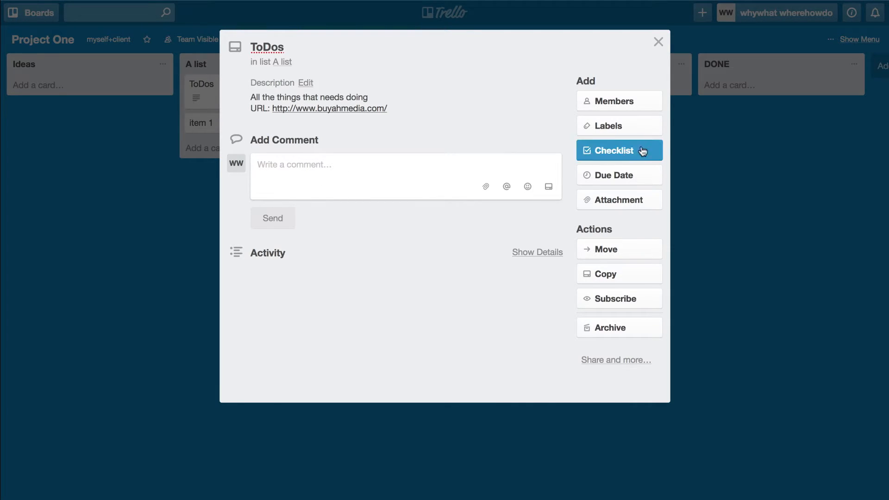
Step: Assign a team member from outside the board to ToDos, then re-save the unchanged description
click(620, 105)
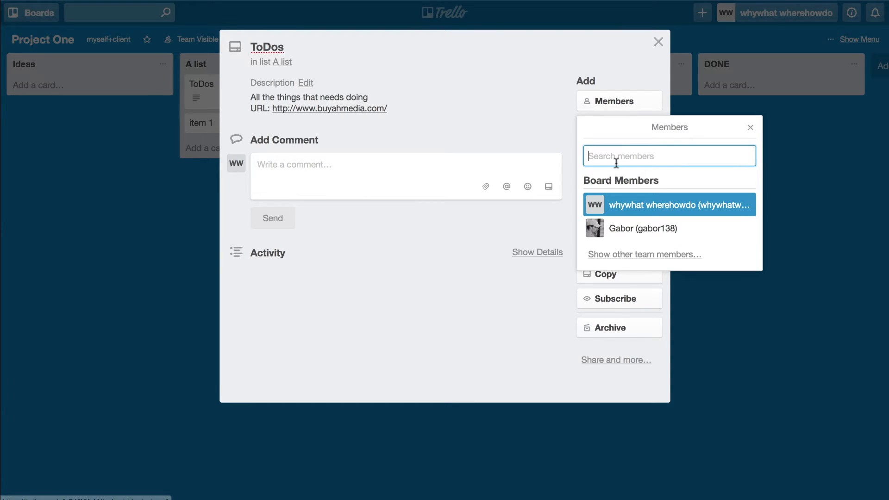
click(631, 257)
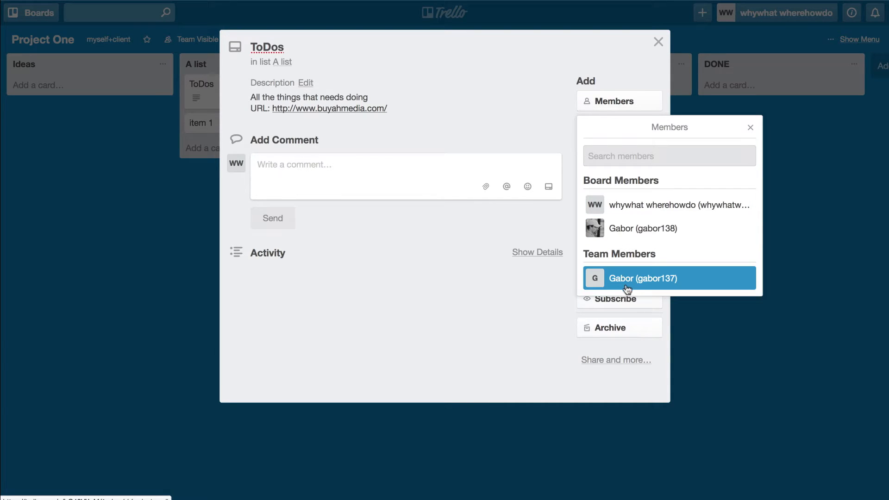
click(627, 283)
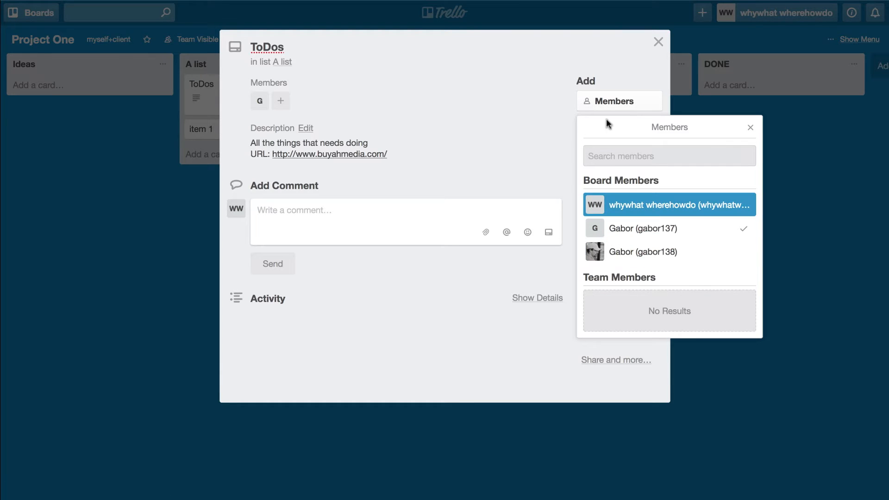
click(530, 148)
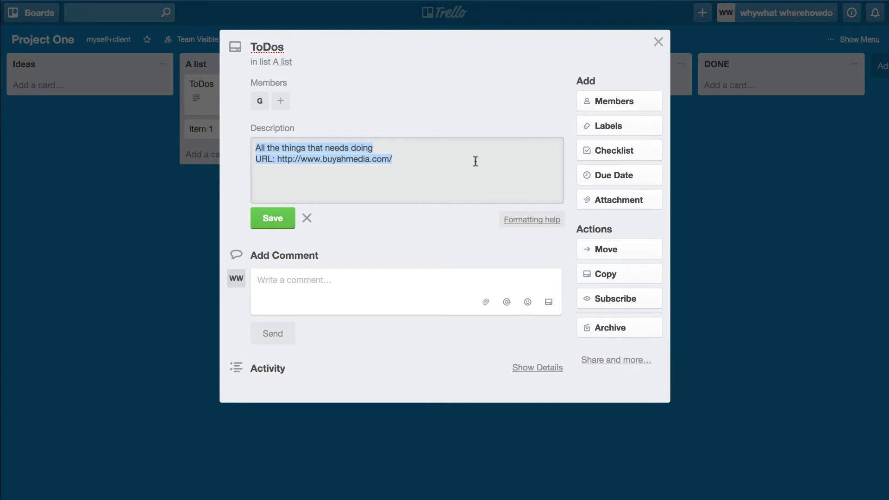
click(297, 223)
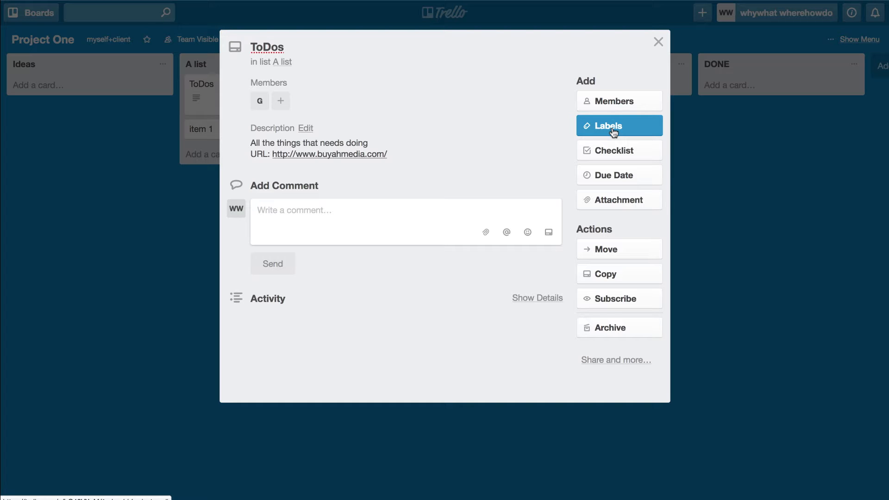
Step: Rename the green label to Needs doing, leaving it off the card
click(613, 133)
click(628, 212)
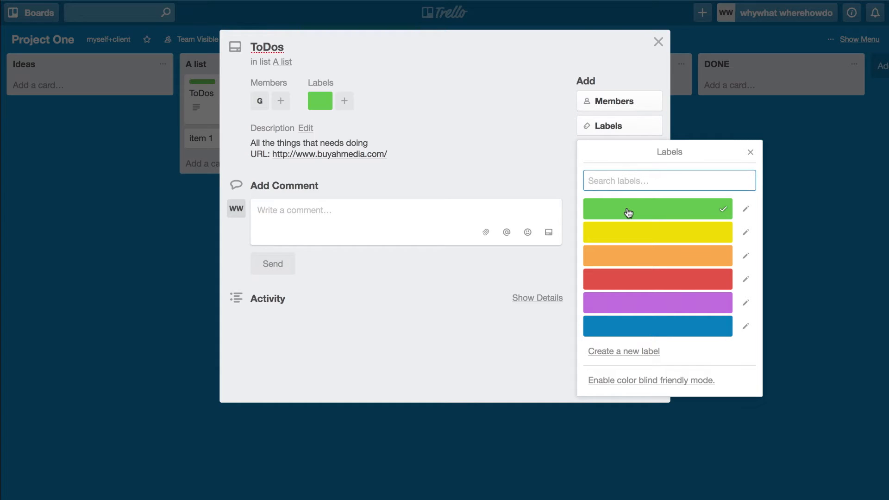
click(628, 213)
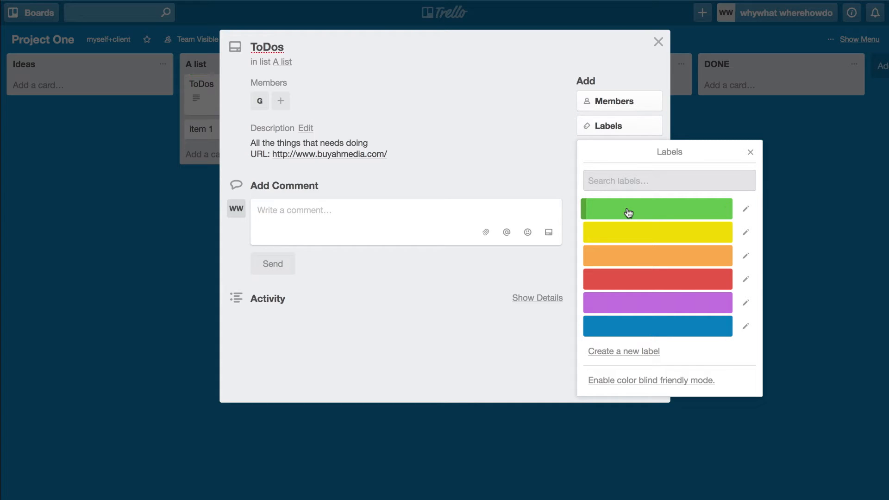
click(746, 210)
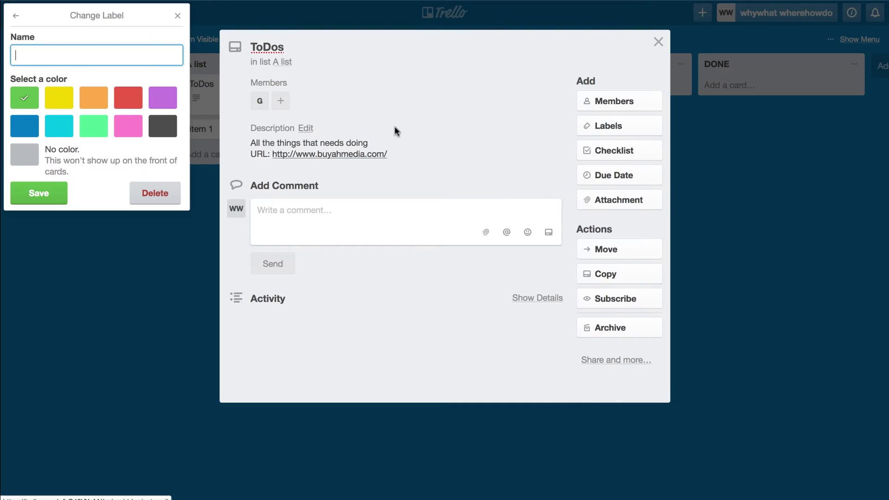
click(84, 56)
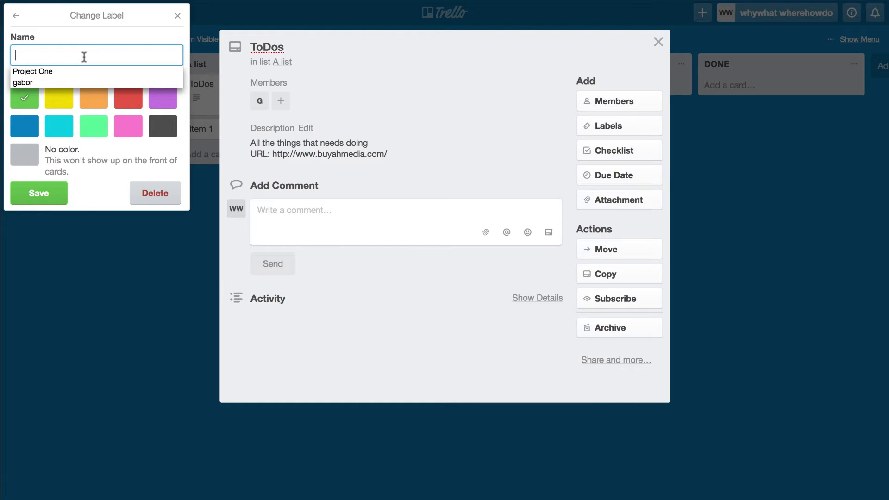
text(Ned)
key(BackSpace)
text(eds doing)
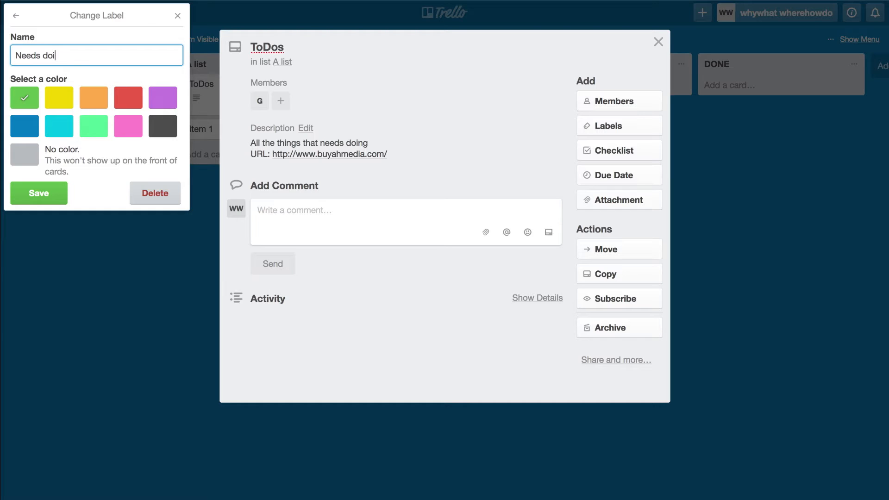
click(40, 194)
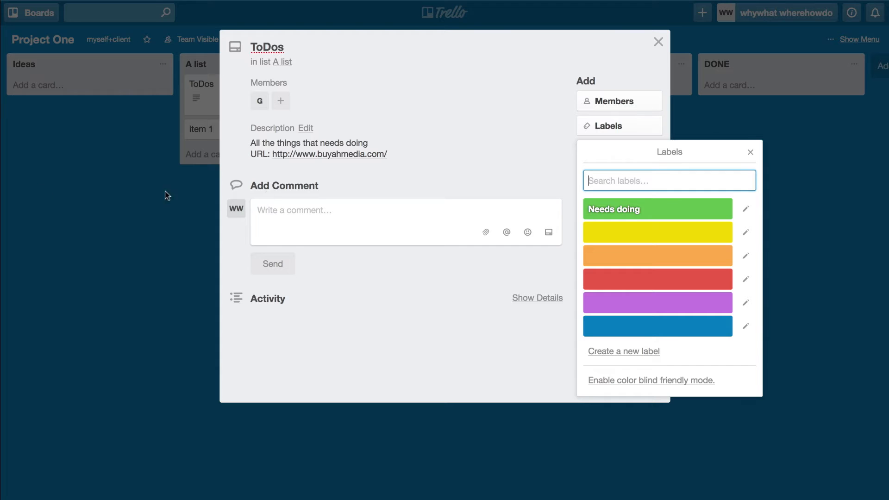
Step: Rename the yellow label to Urgent, trying both labels but leaving the card unlabelled
click(751, 237)
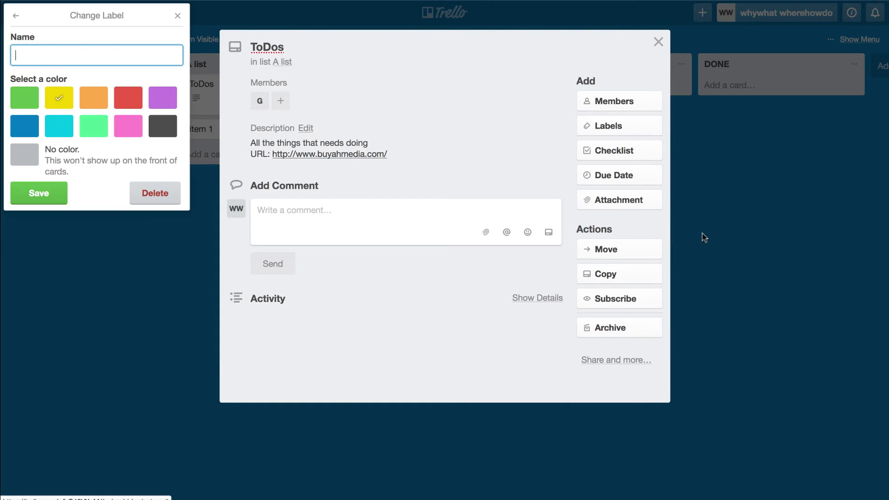
click(83, 53)
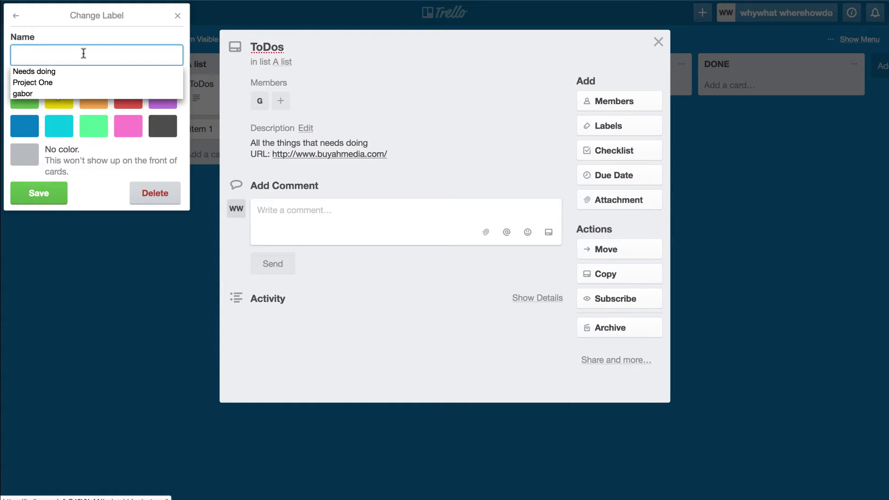
text(Urgent)
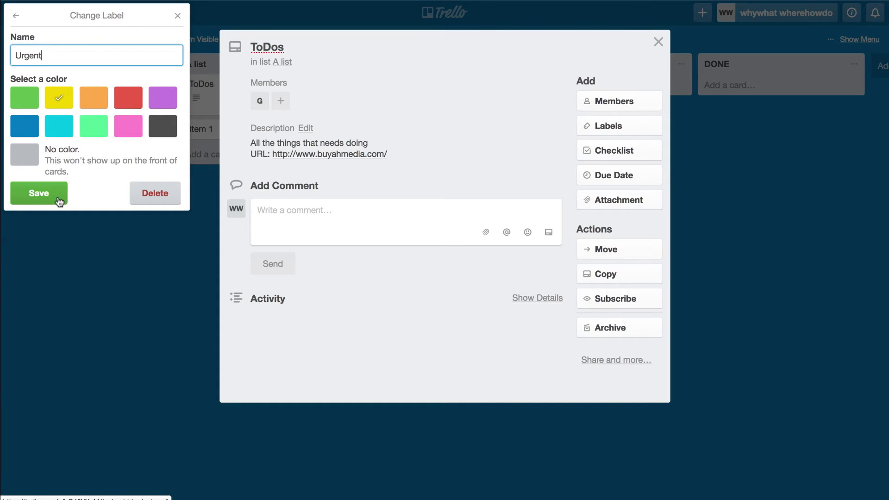
click(32, 199)
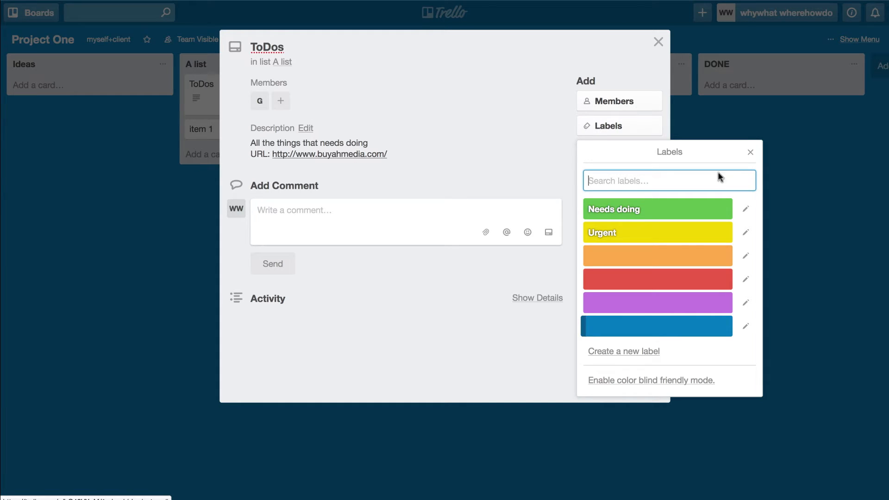
click(682, 208)
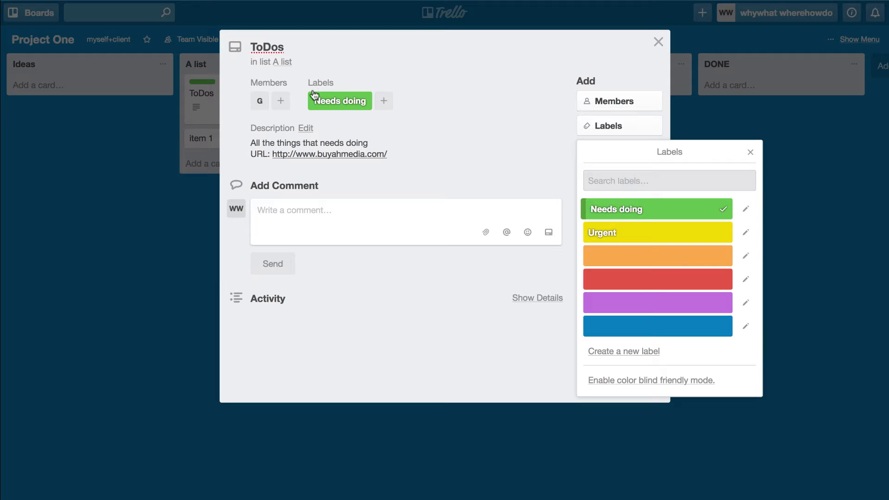
click(670, 208)
click(671, 233)
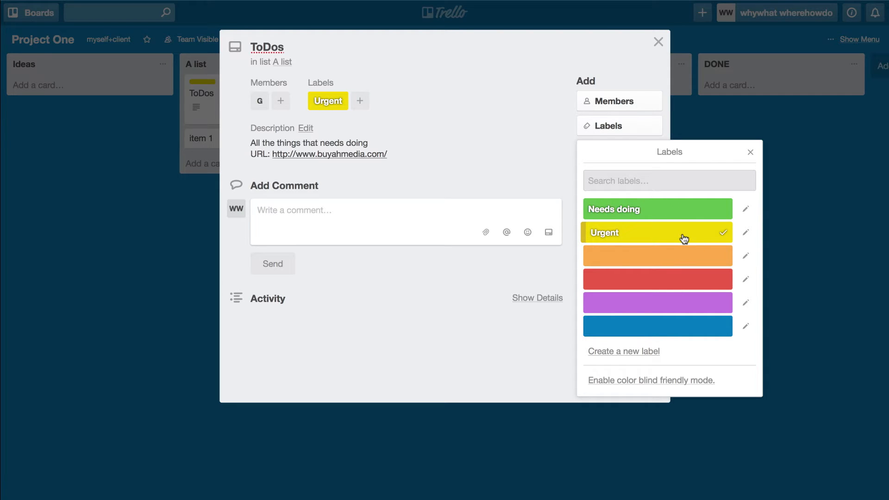
click(684, 238)
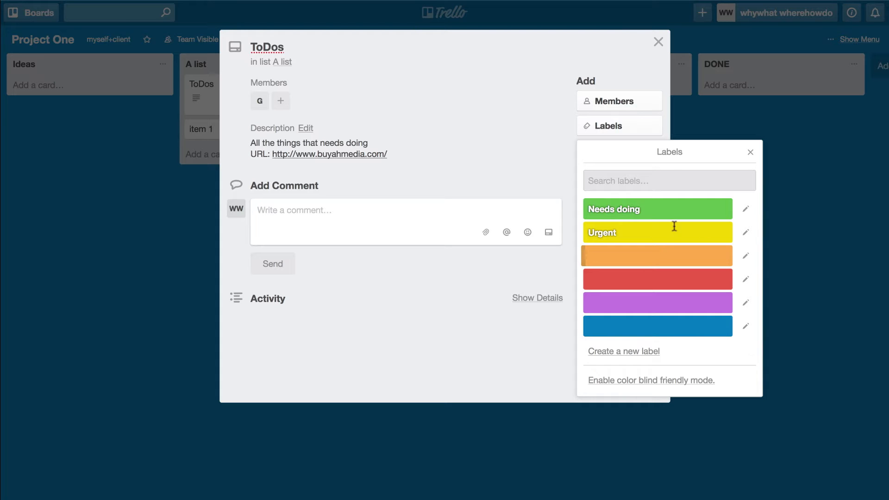
click(750, 152)
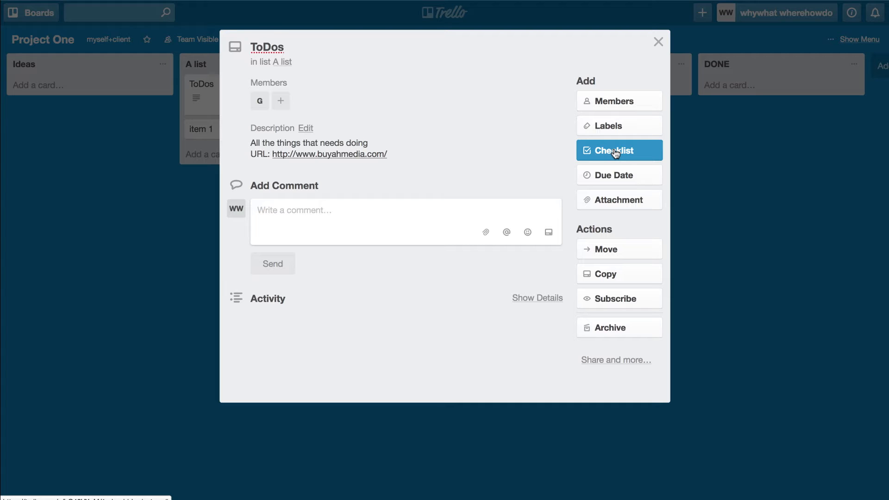
Step: Create an 'A list' checklist containing item 1, item2 and item3
click(615, 151)
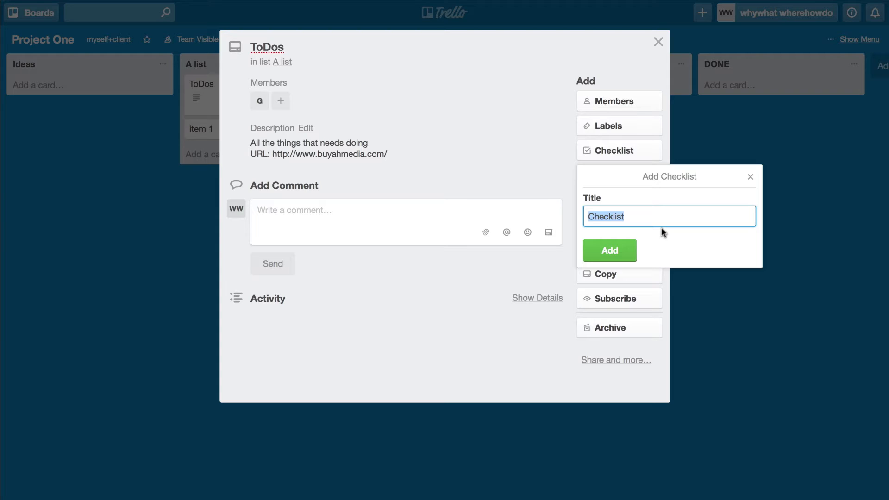
text(A list)
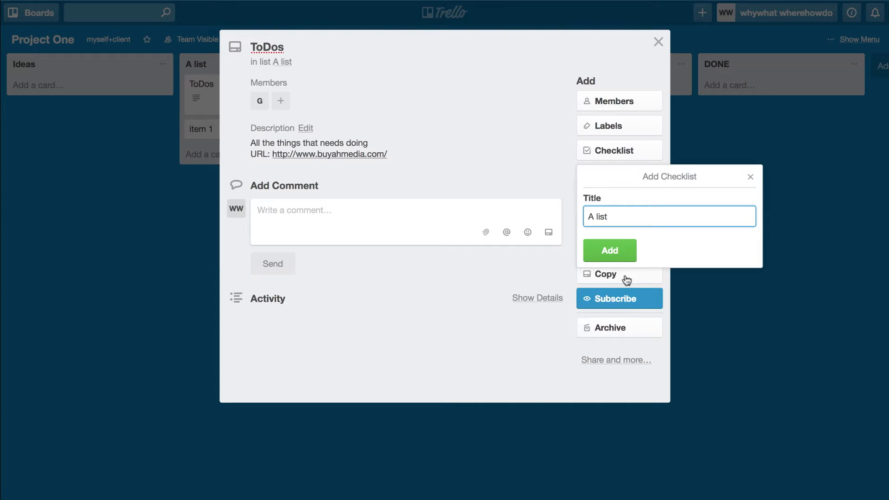
click(610, 250)
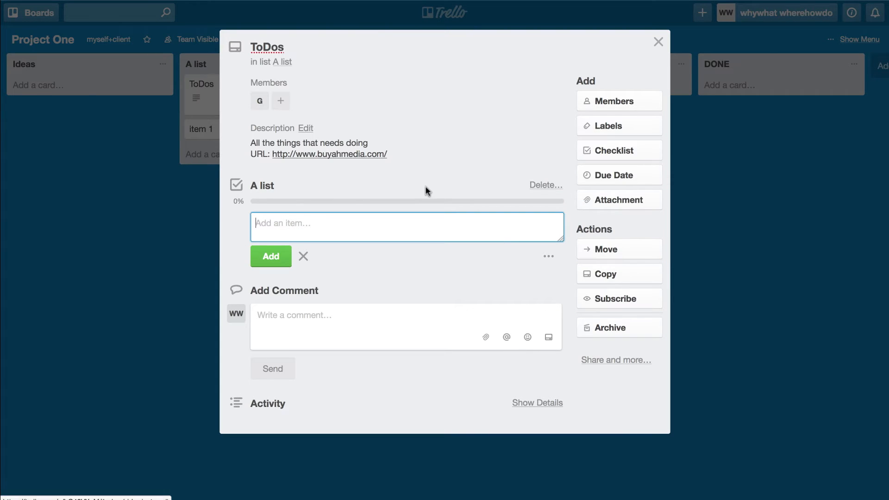
text(item)
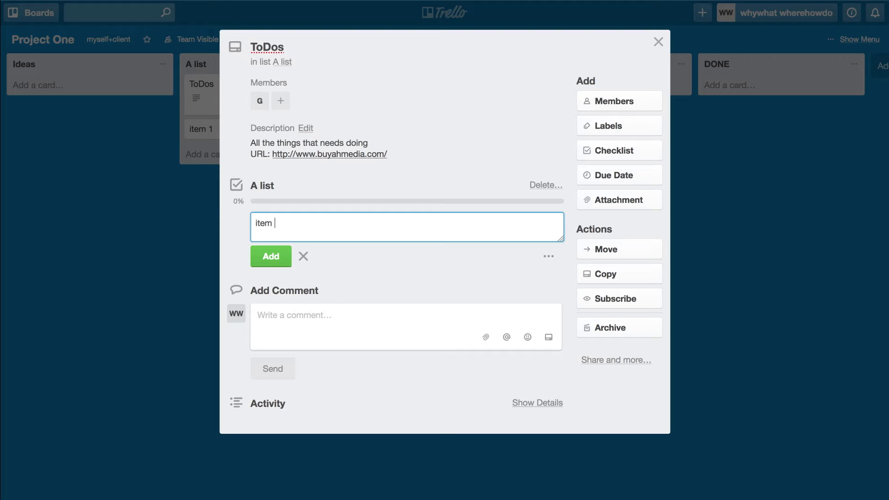
text( 1)
key(Return)
text(item2)
key(Return)
text(item3)
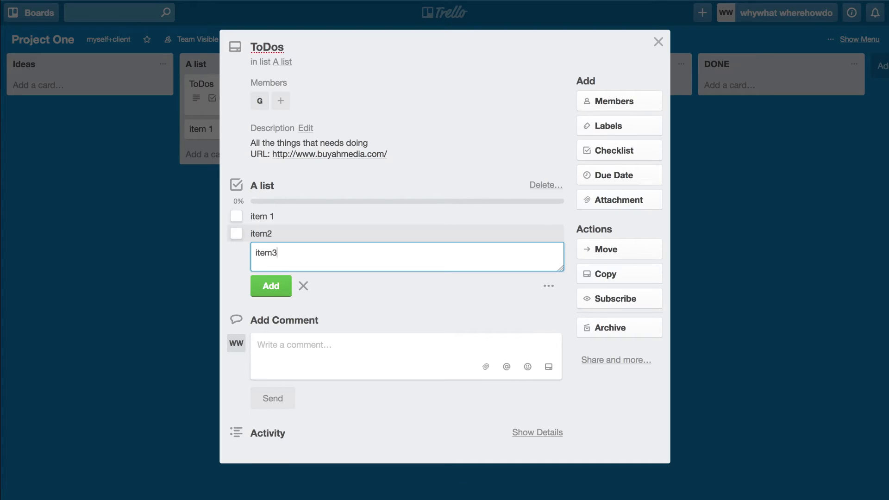
key(Return)
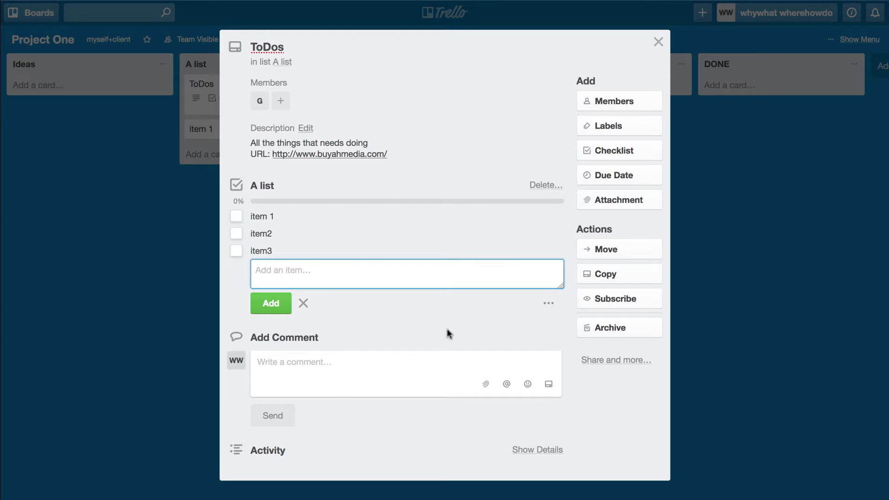
Step: Build eight 'list' lines in the comment box and paste them as A list items
click(337, 368)
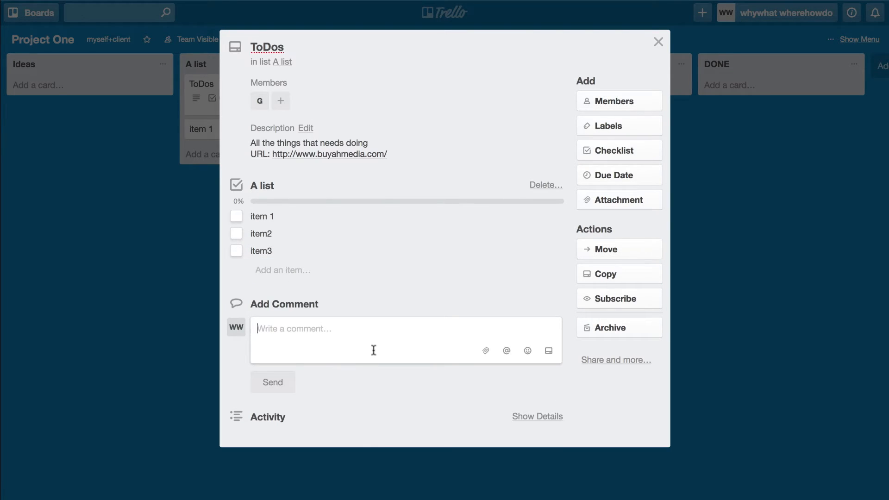
text(list)
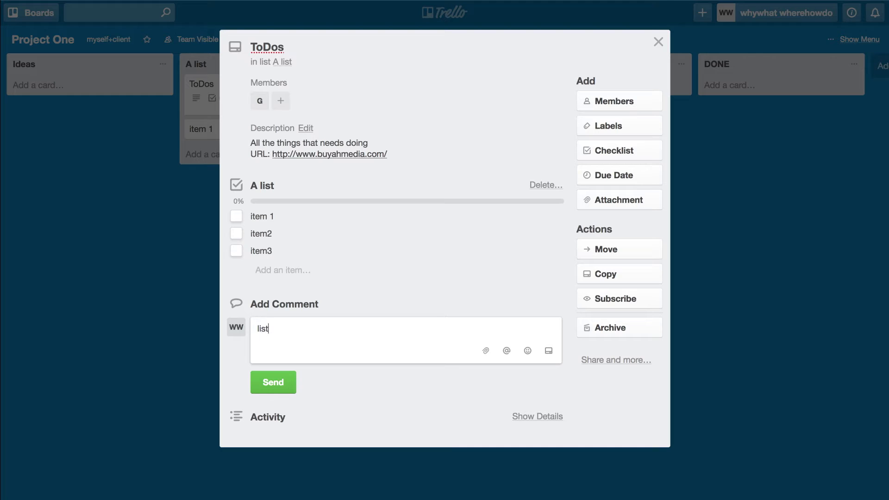
key(Return)
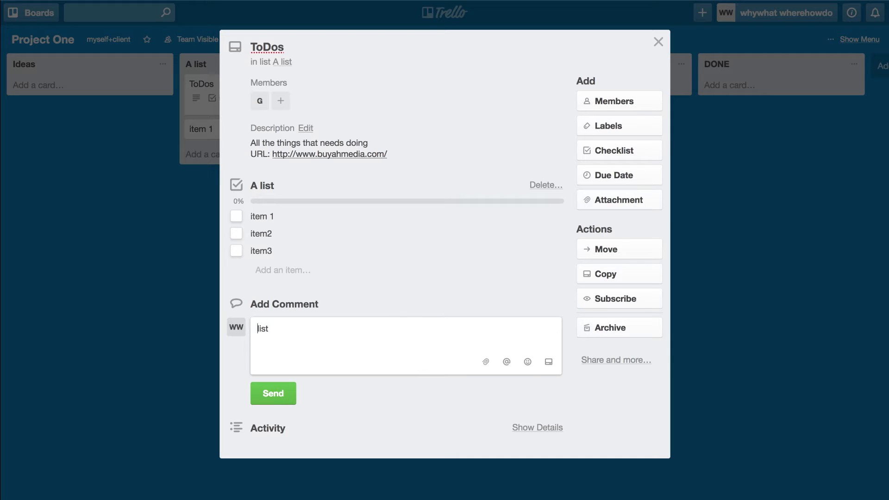
key(shift+Right)
key(shift+Right)
key(shift+Right)
key(ctrl+c)
click(258, 339)
key(ctrl+v)
key(Return)
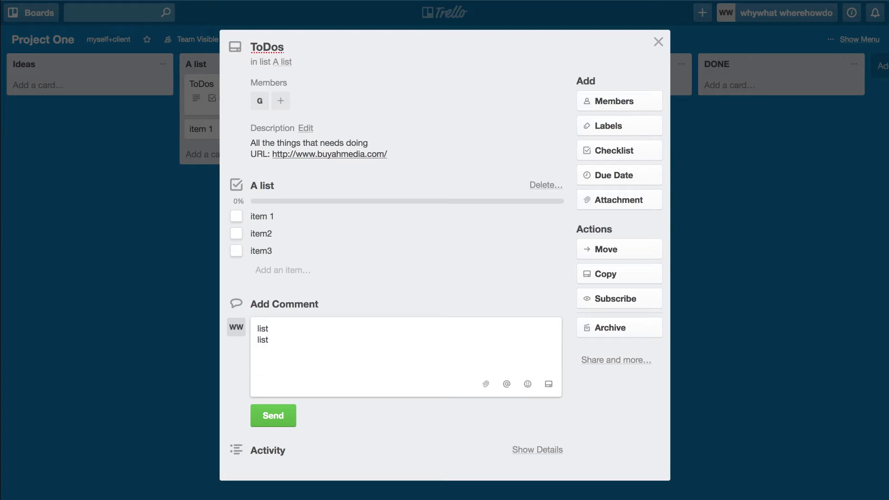
key(ctrl+v)
key(ctrl+v)
key(ctrl+v)
key(ctrl+v)
key(ctrl+v)
key(ctrl+v)
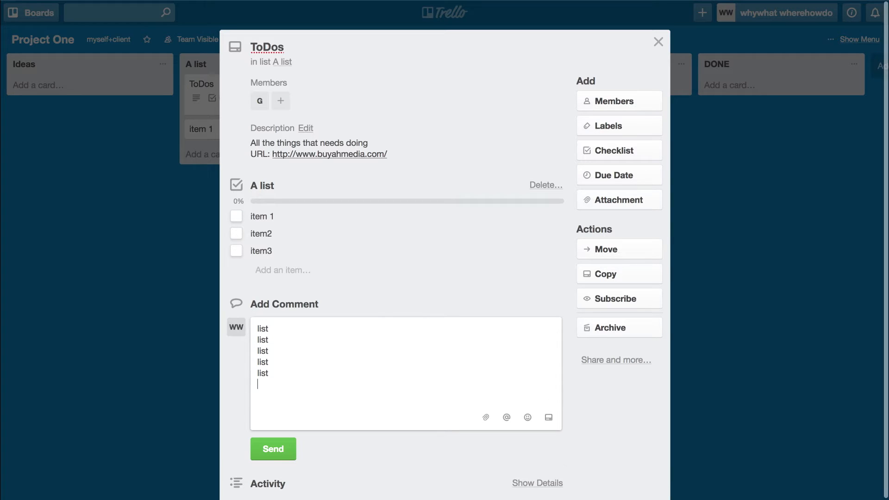
key(Return)
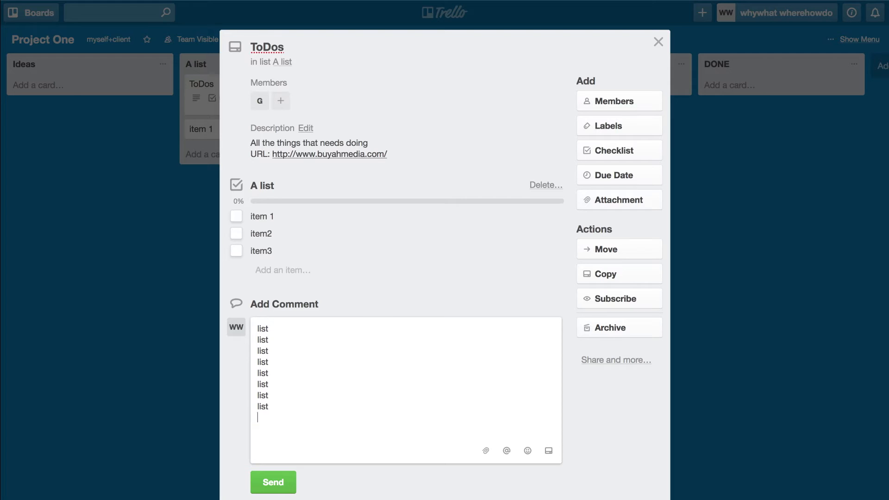
key(shift+Up)
key(shift+Up)
key(shift+Up)
key(shift+Up)
key(shift+Up)
key(shift+Up)
key(shift+Up)
key(shift+Up)
key(ctrl+c)
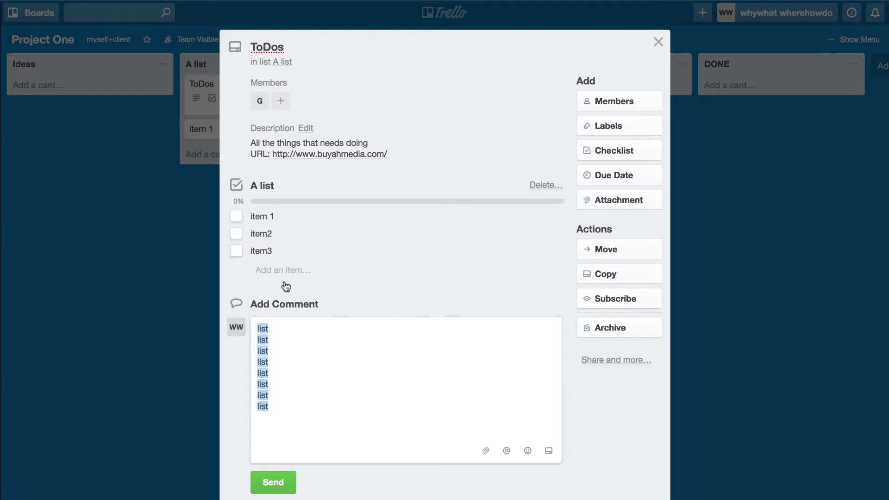
click(273, 270)
key(ctrl+v)
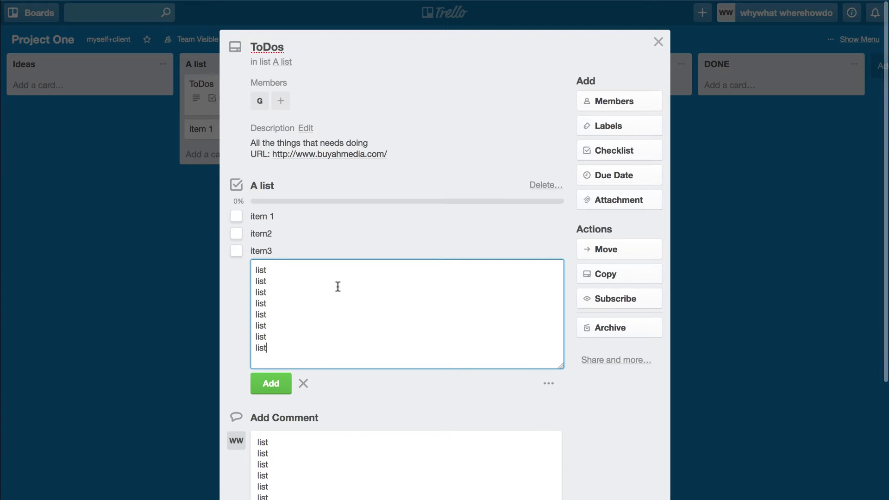
key(Return)
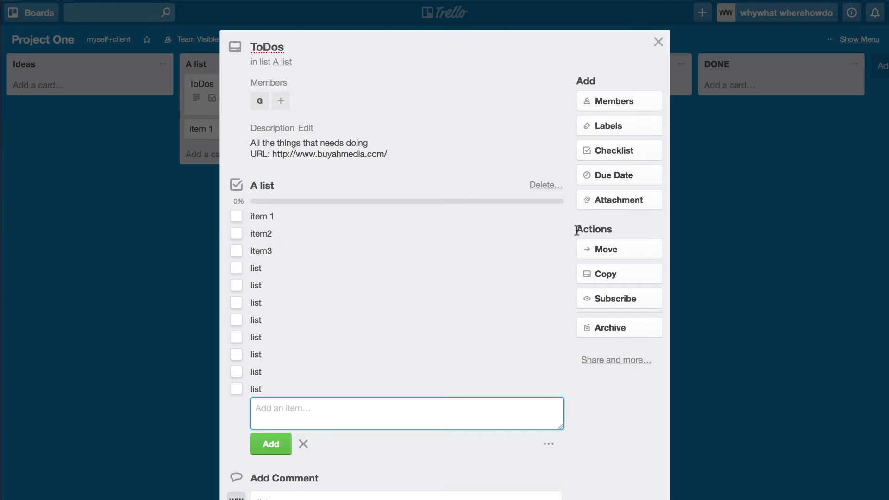
Step: Create a 'B list' checklist and move a list entry and item2 into it
click(602, 151)
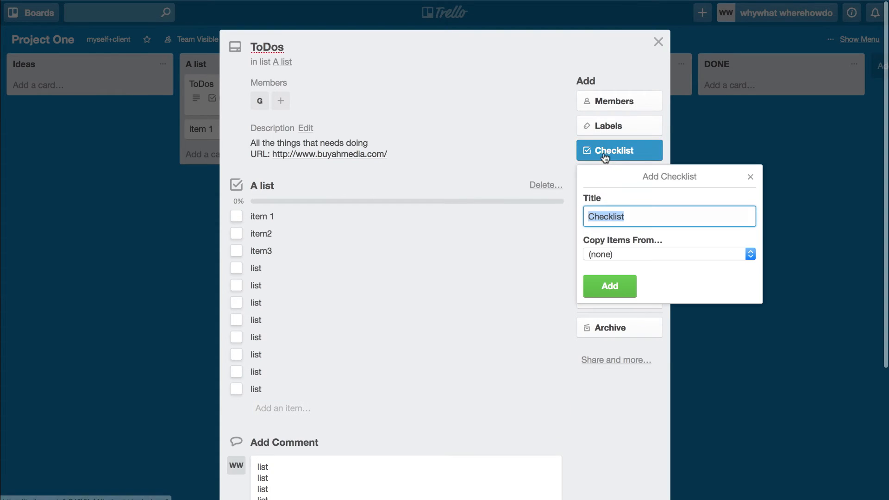
text(B)
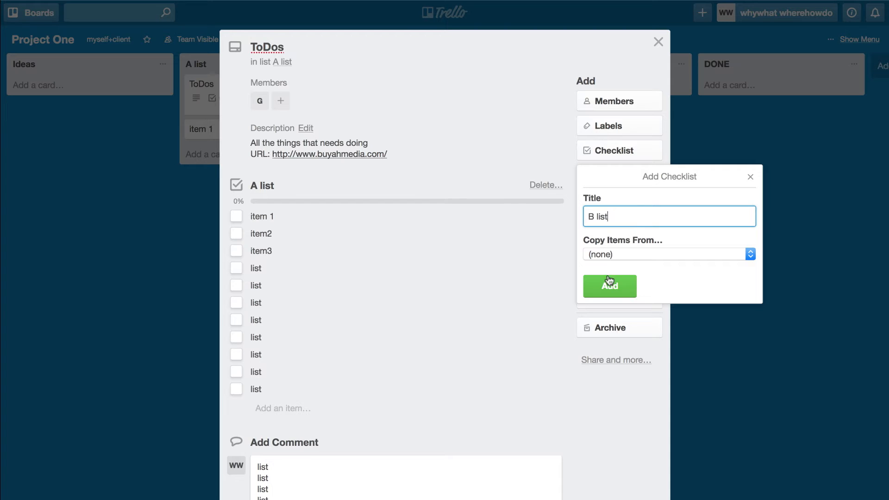
click(609, 283)
click(236, 302)
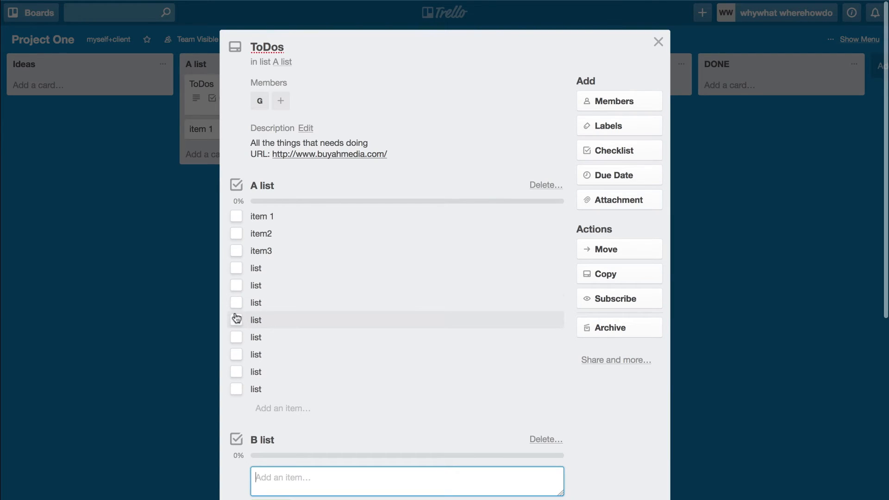
drag(273, 323, 278, 452)
drag(264, 229, 296, 441)
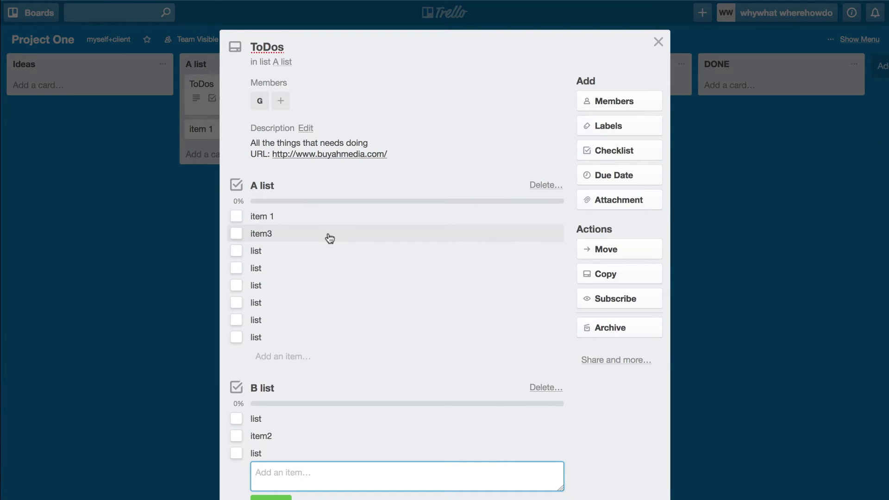
click(295, 220)
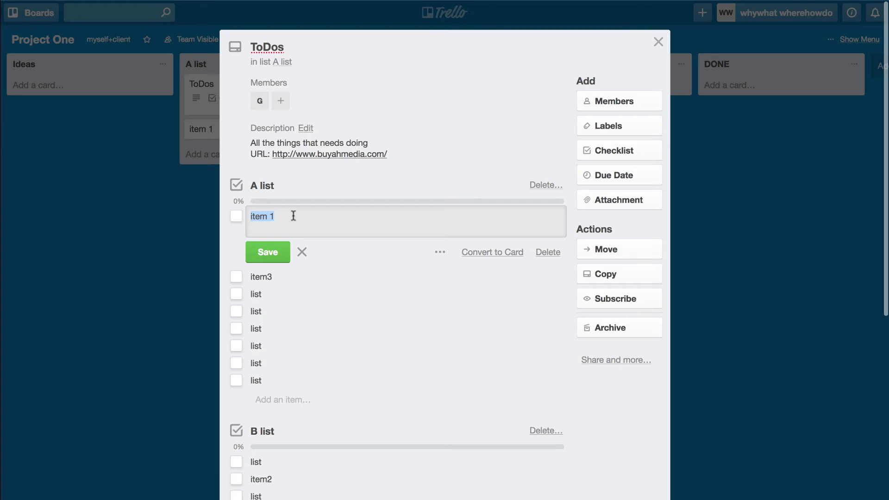
Step: Convert item 1 to a card, move it into B List, and reopen ToDos
click(491, 255)
click(659, 41)
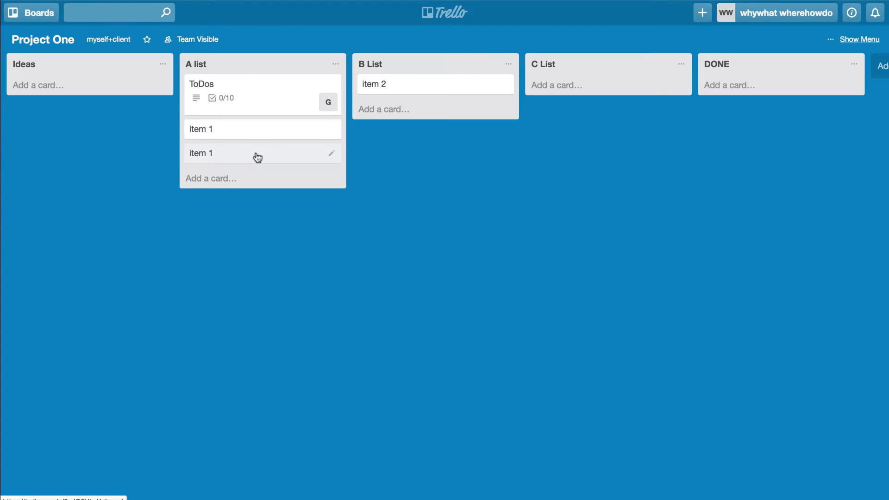
drag(257, 158, 450, 115)
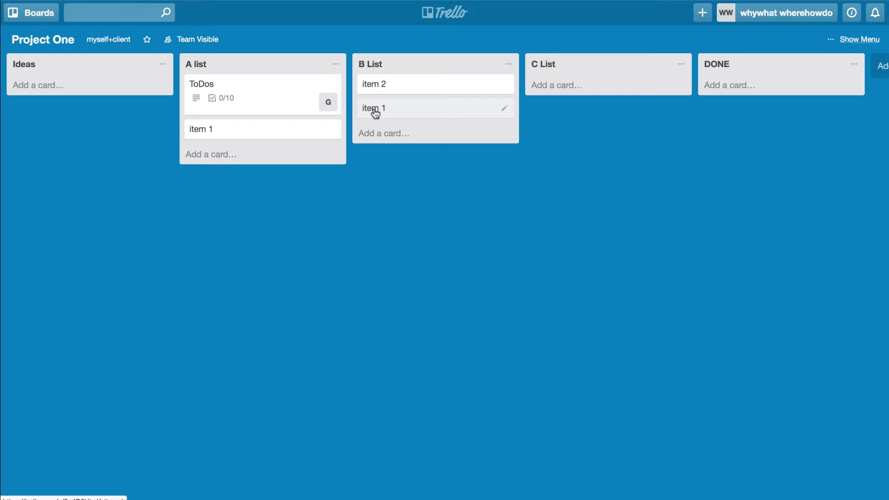
click(224, 134)
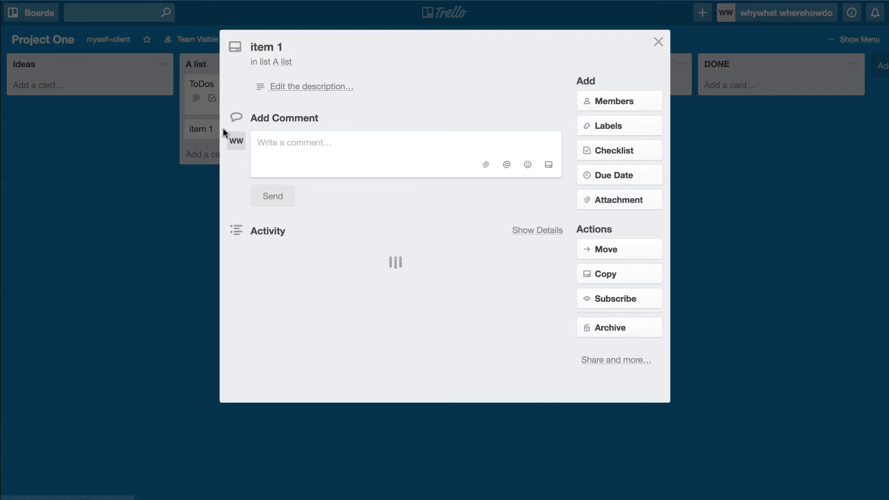
click(205, 87)
click(203, 83)
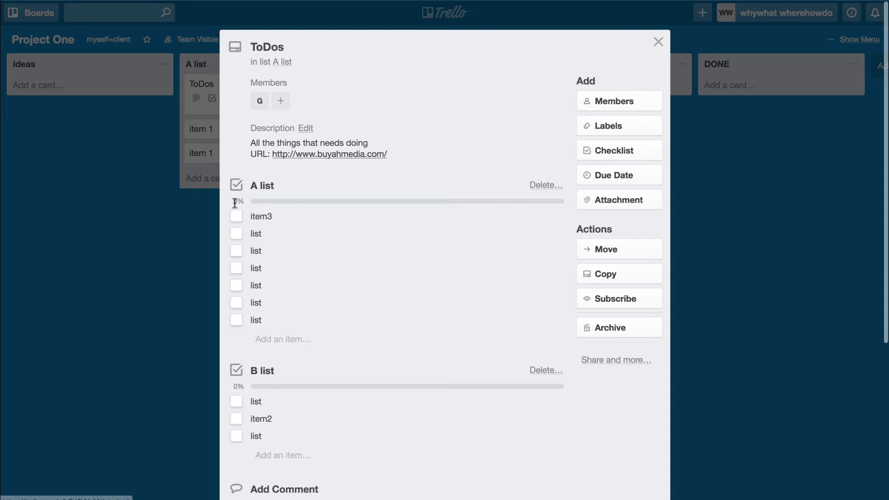
Step: Add 'this was an item in a card' to A list and tick three list entries (38%)
click(280, 339)
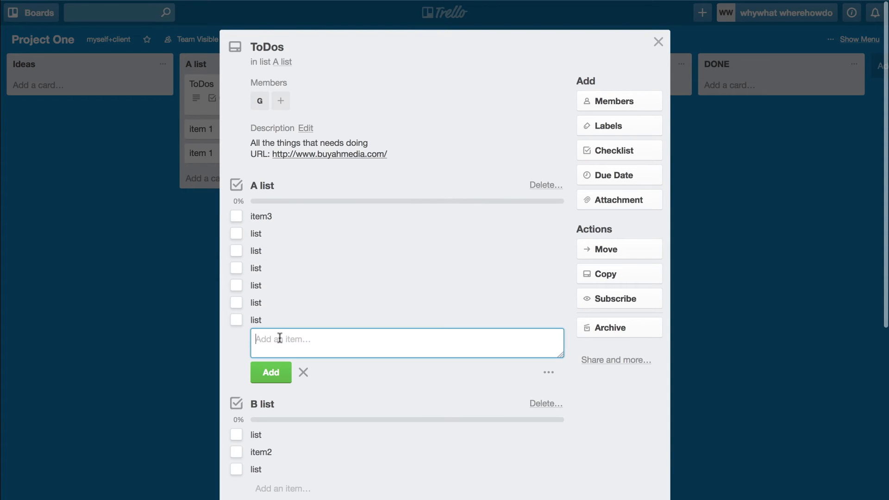
text(this)
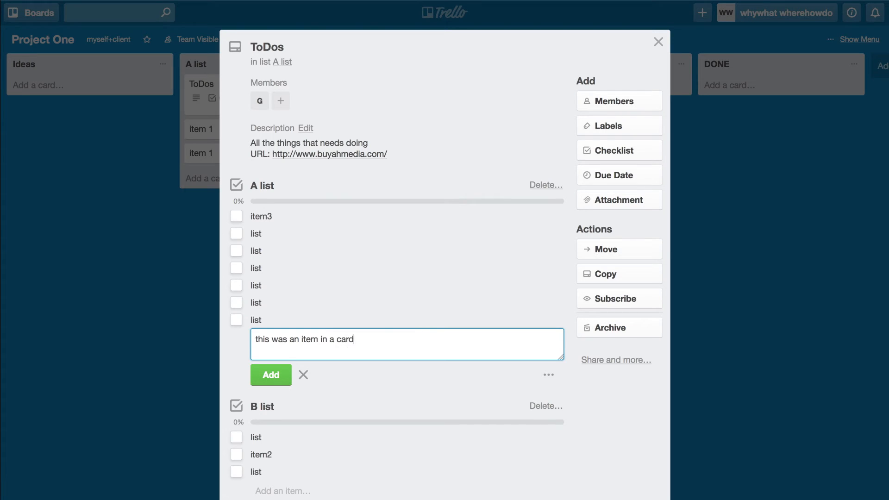
text(was an item in a card)
key(Return)
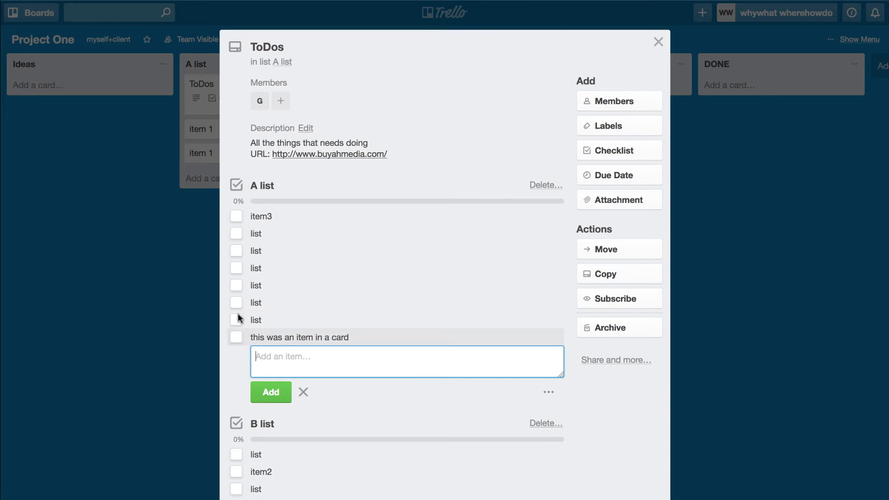
click(237, 268)
click(237, 285)
click(237, 232)
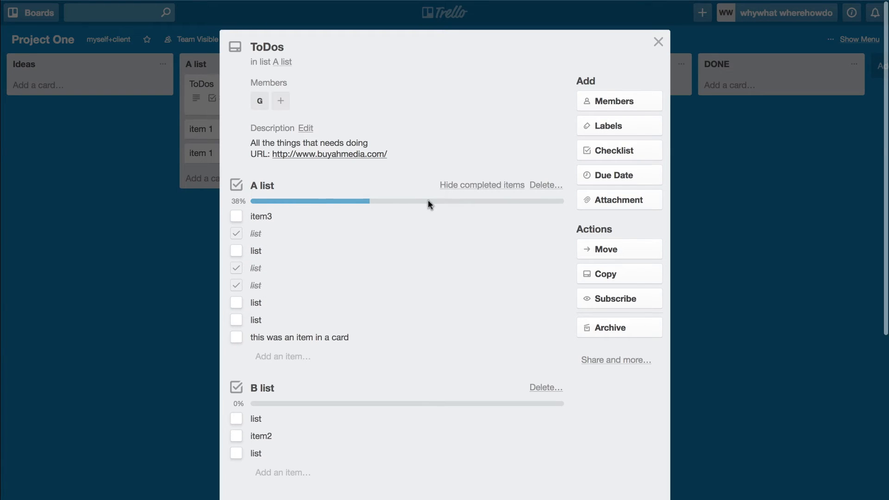
Step: Toggle hiding checked items, then tick item3 and two more A list entries
click(495, 185)
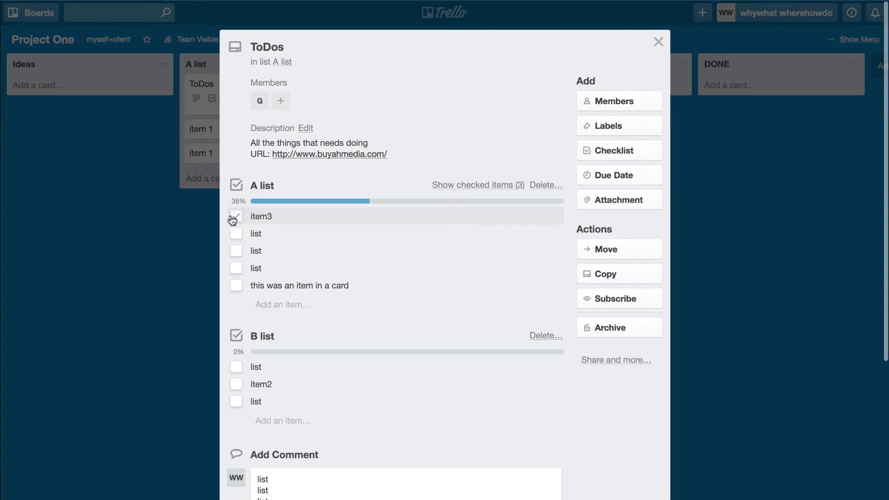
click(458, 185)
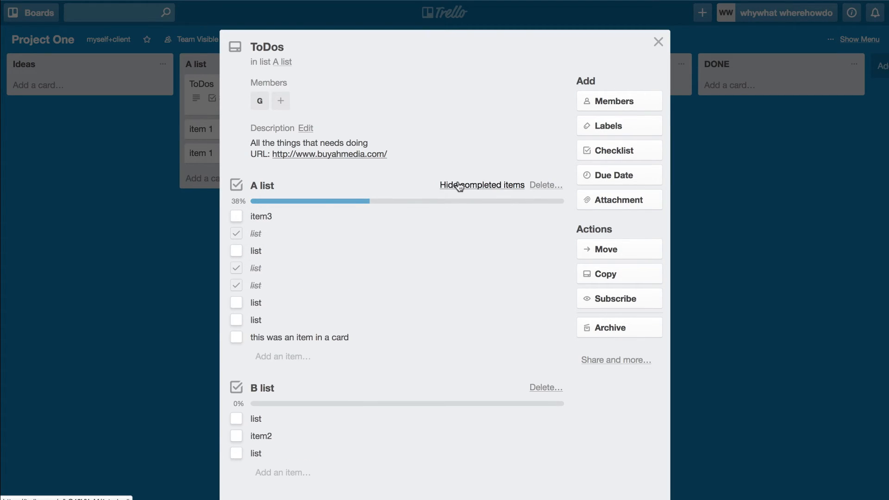
click(459, 186)
click(235, 216)
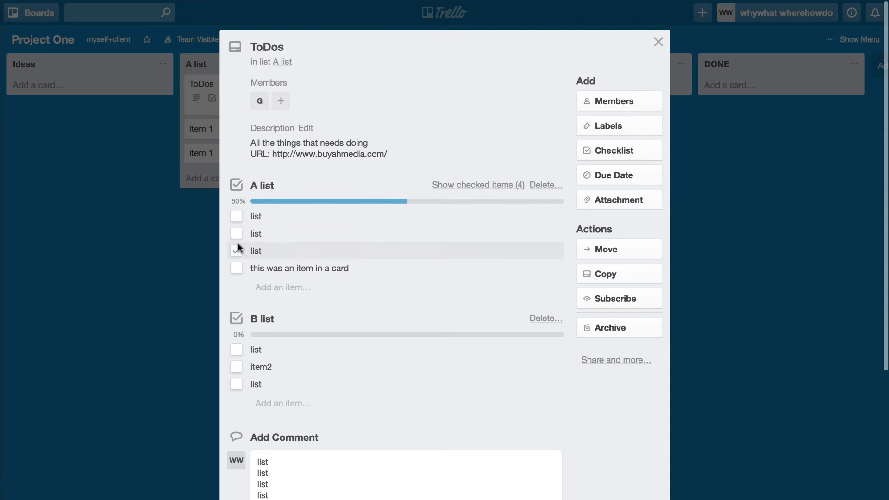
click(236, 233)
click(237, 234)
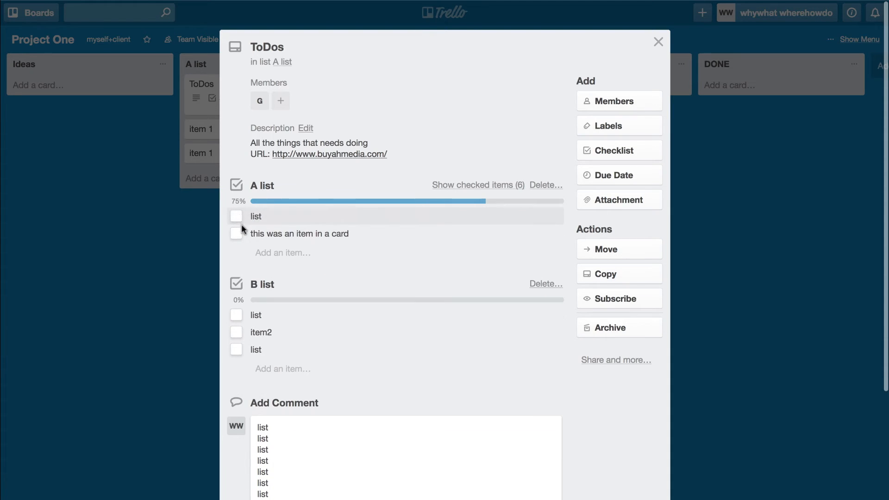
Step: Convert 'this was an item in a card' into its own card and close ToDos
click(308, 234)
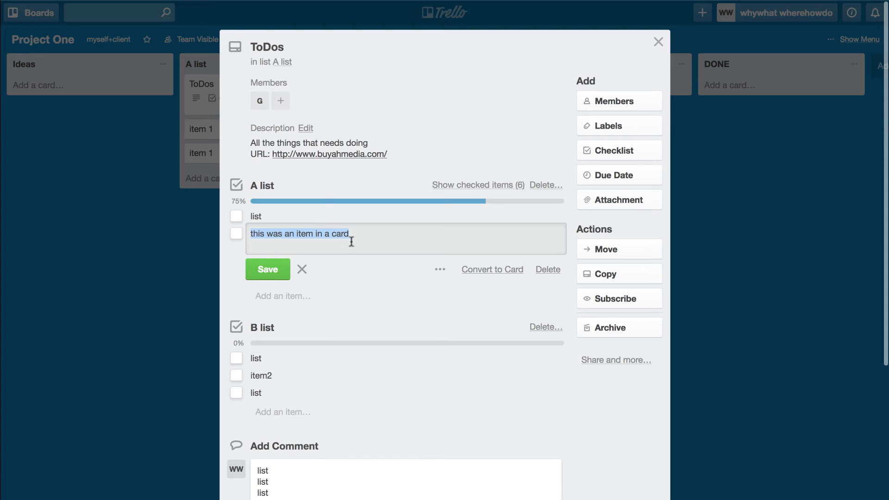
click(375, 284)
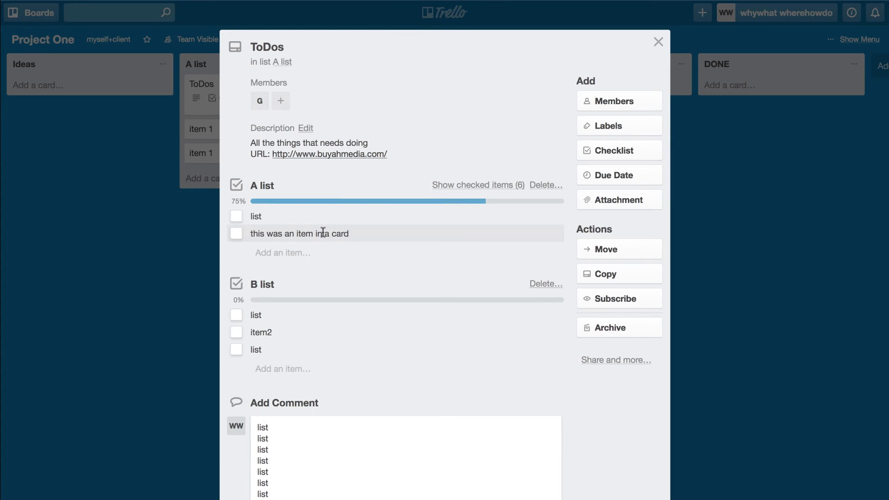
click(324, 235)
click(500, 272)
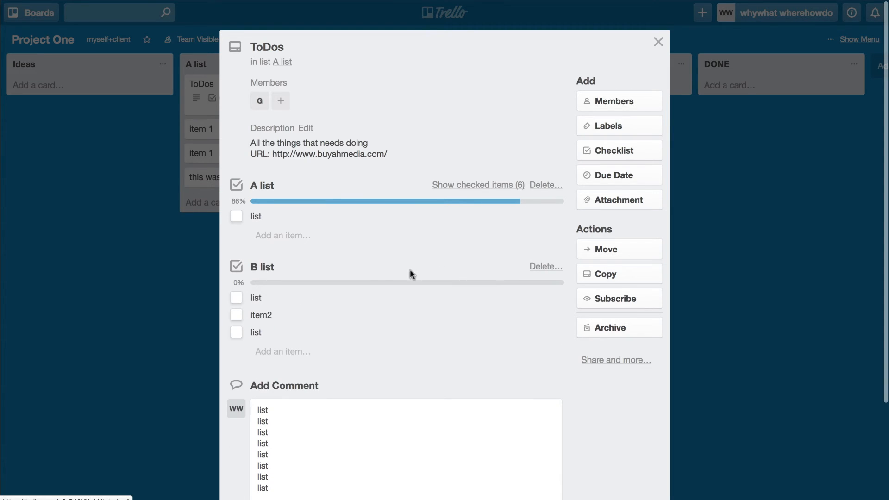
click(659, 41)
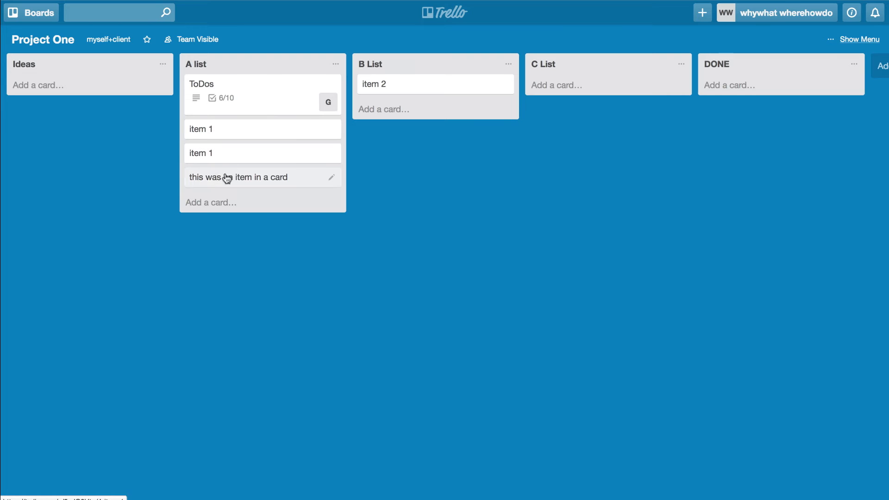
click(260, 175)
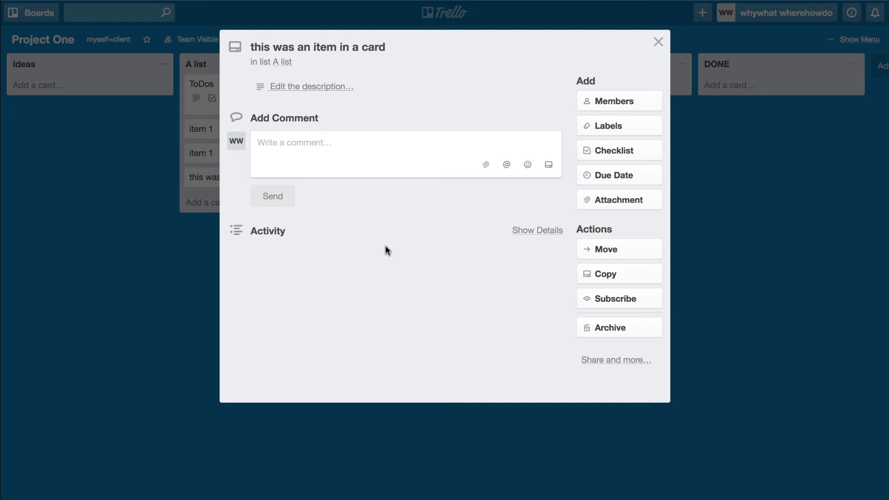
click(659, 42)
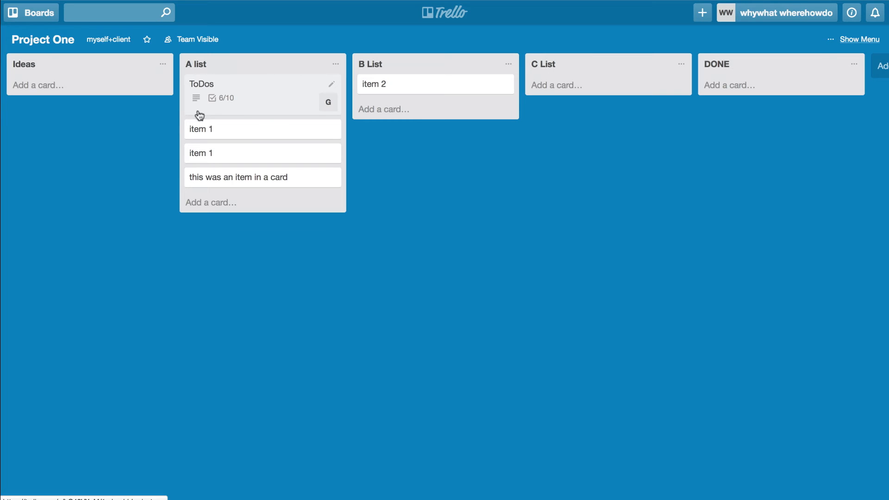
mouse_move(196, 102)
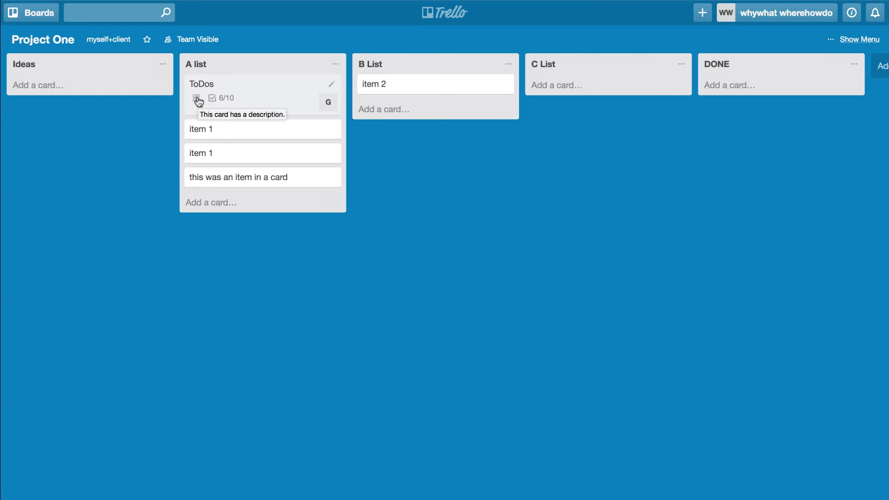
Step: Open the ToDos card and post the drafted list comment
click(226, 82)
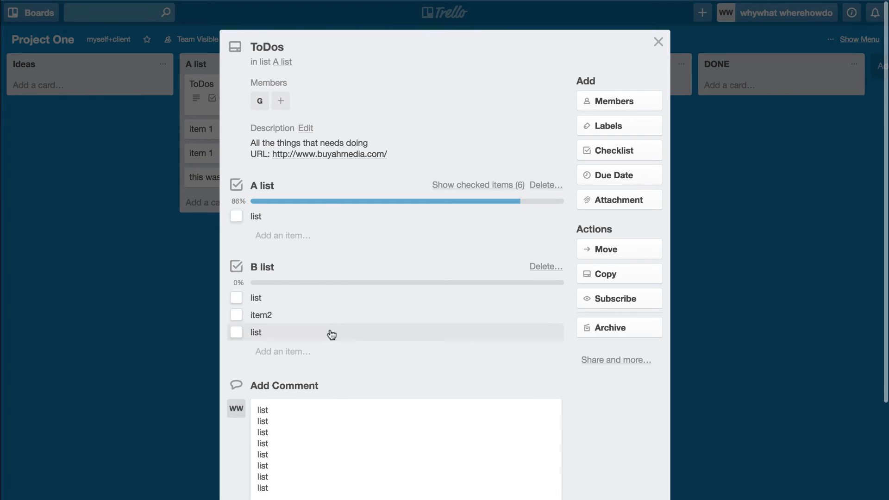
scroll(329, 333, down, 3)
click(325, 342)
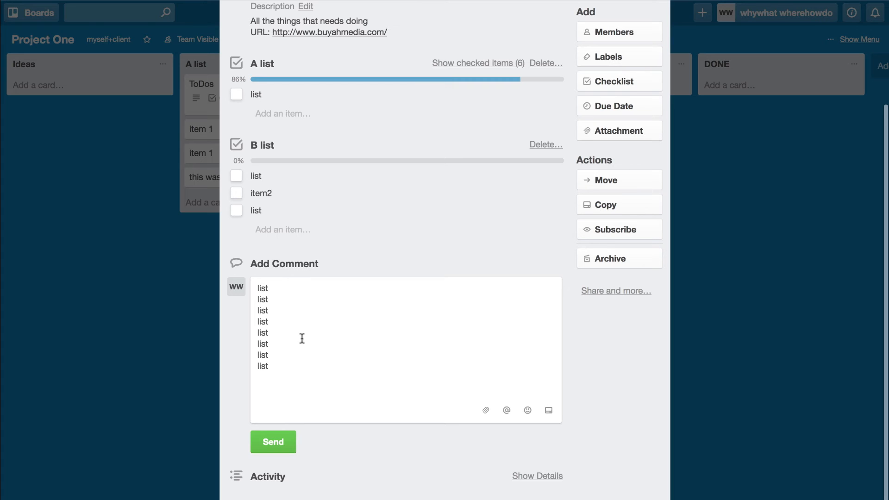
click(282, 451)
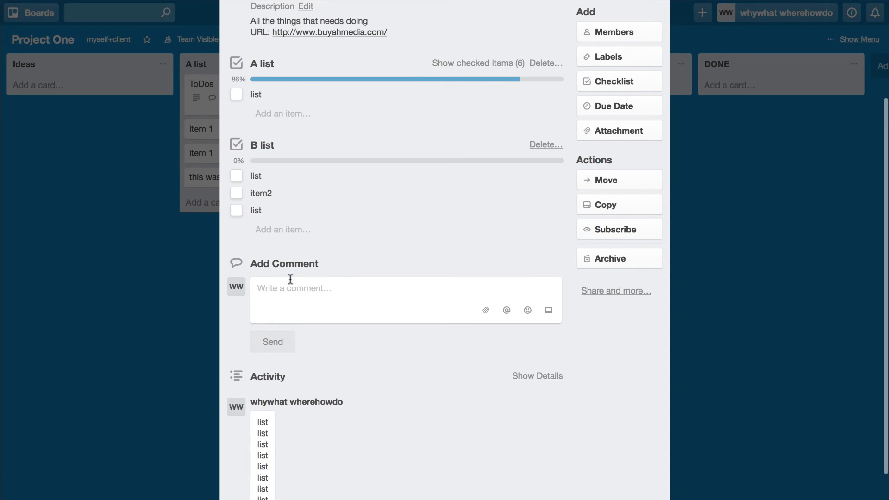
Step: Post a comment reading 'hello' on the ToDos card
click(293, 305)
text(hello)
key(Return)
key(BackSpace)
key(Return)
click(266, 356)
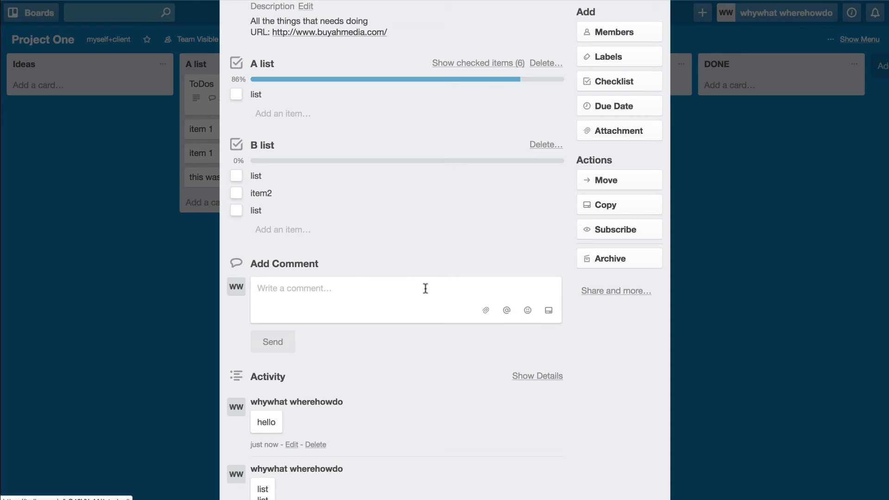
Step: Post a comment mentioning Gabor followed by 'bla', then close the card
click(504, 311)
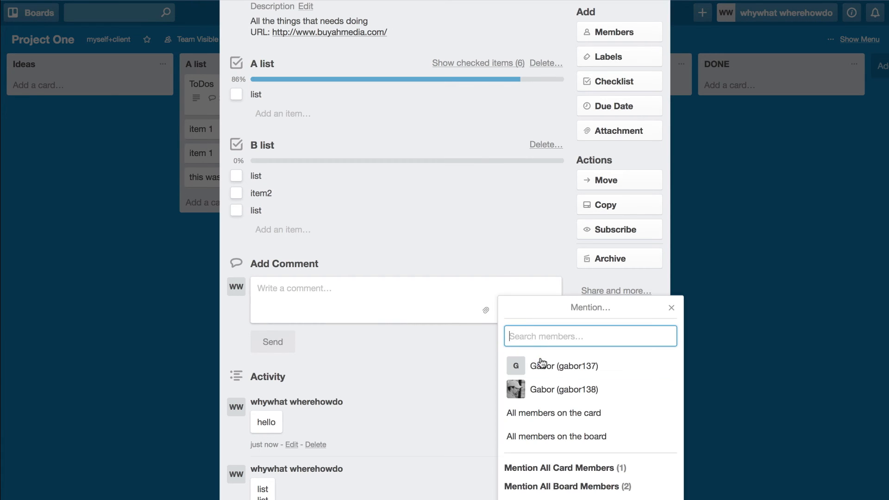
click(564, 366)
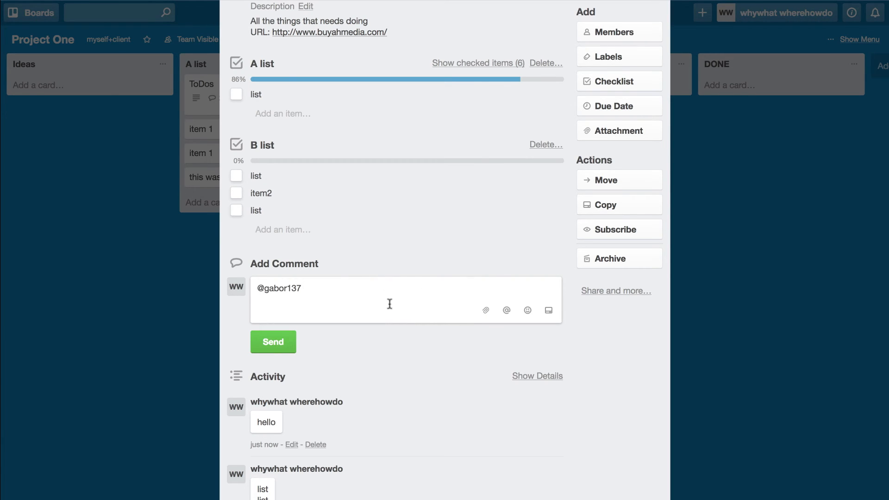
text(bla)
key(Return)
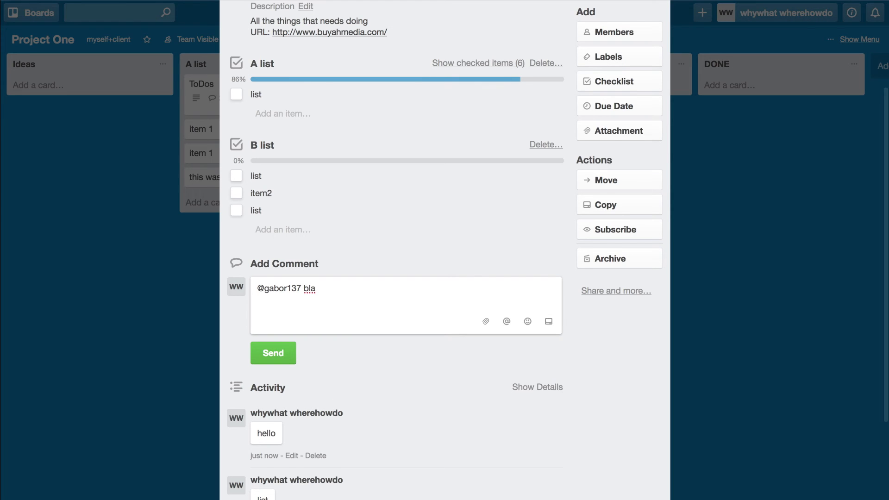
key(BackSpace)
click(273, 343)
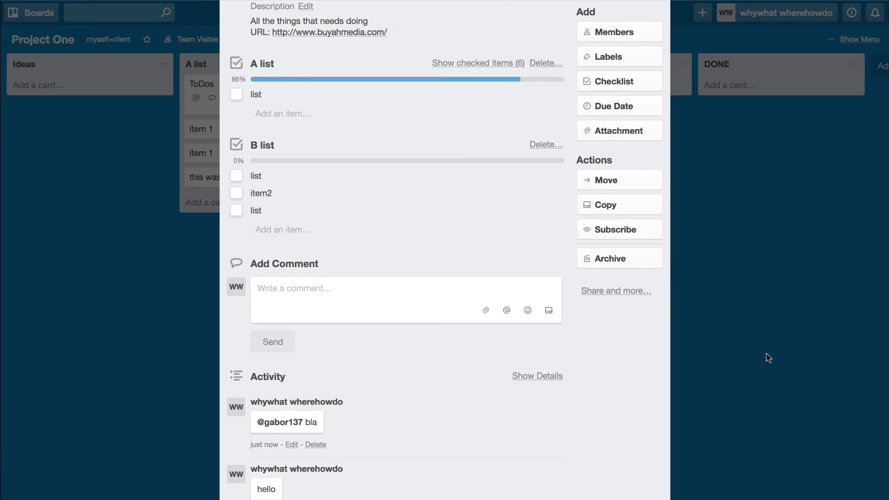
scroll(766, 353, up, 3)
click(658, 45)
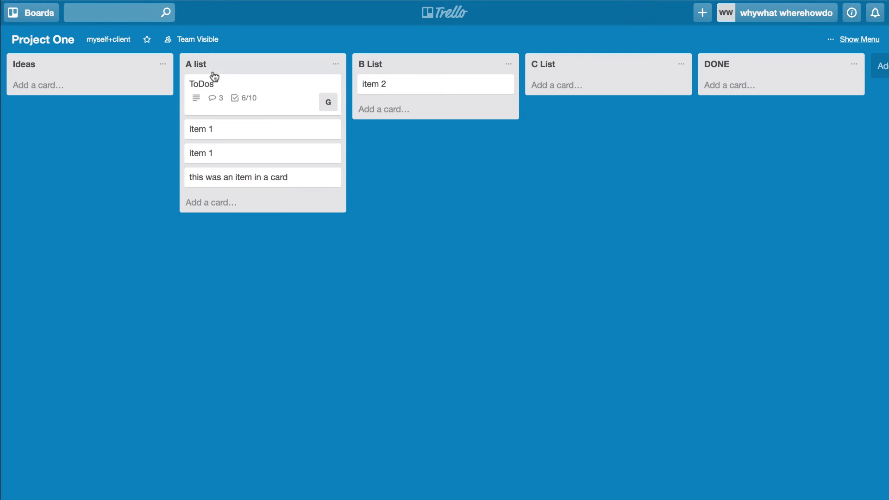
Step: Subscribe to A list and rename it Gabor
click(338, 68)
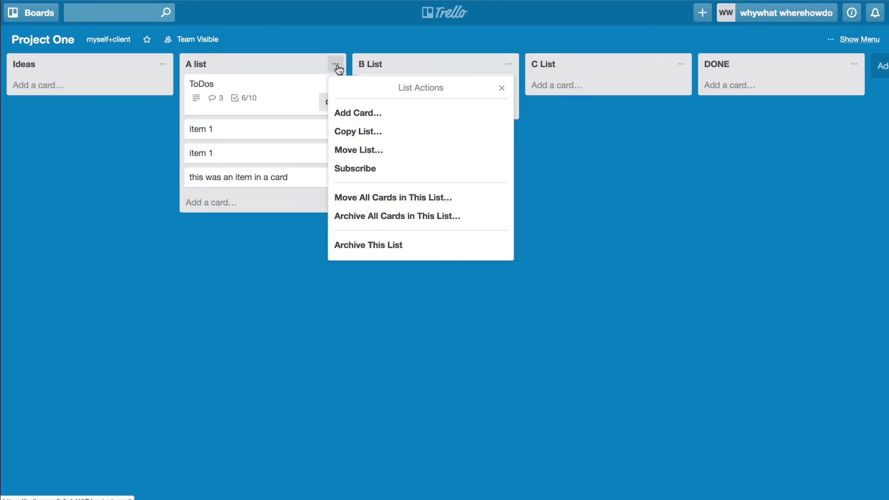
click(356, 169)
click(254, 62)
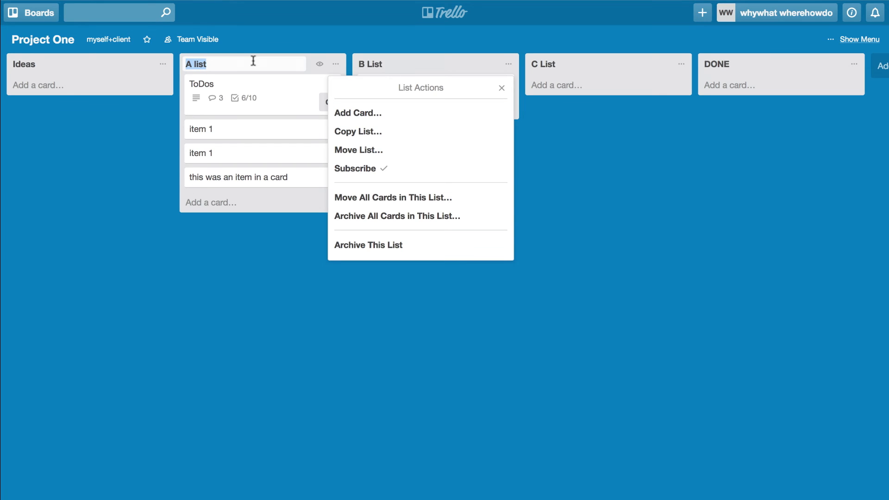
text(Gabor)
key(Return)
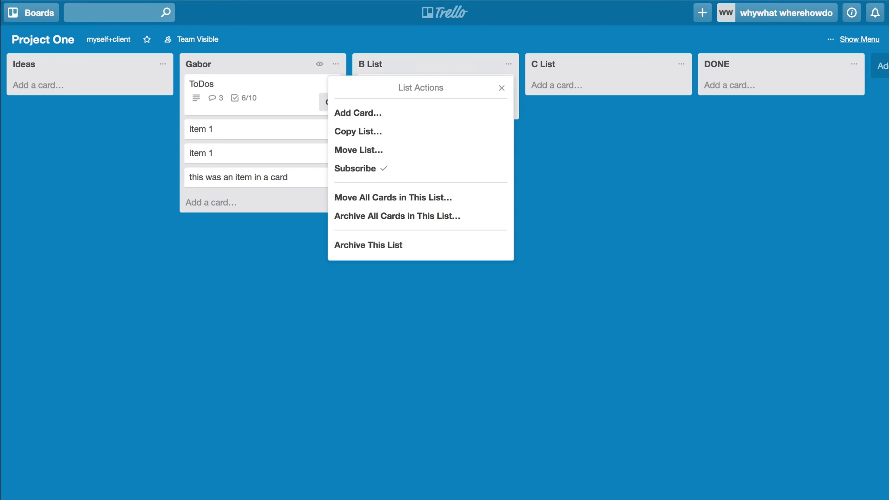
Step: Rename B List to Dave and C List to Craig
click(384, 63)
text(Dave)
key(Return)
click(553, 65)
click(553, 66)
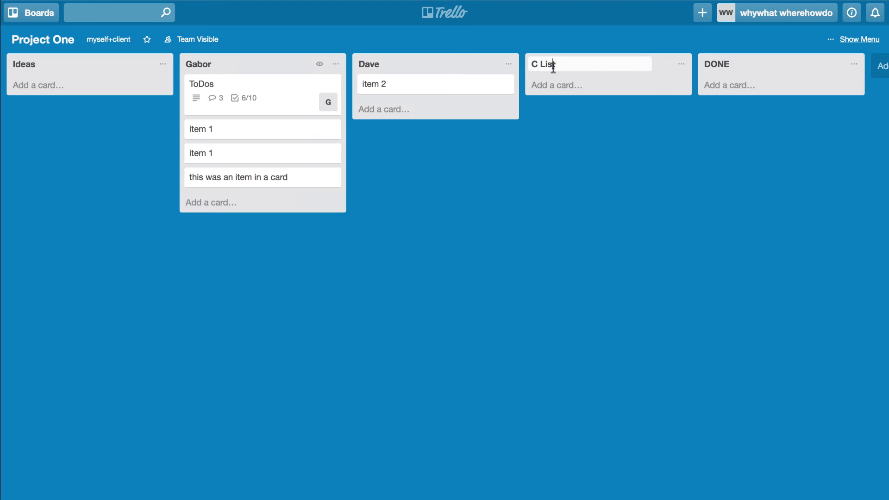
key(super+a)
text(Craid)
key(BackSpace)
text(g)
key(Return)
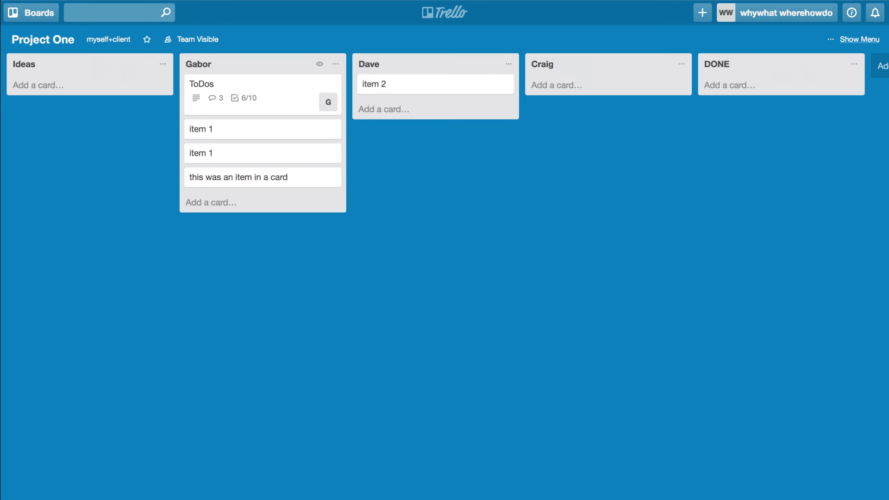
Step: Drag both item 1 cards into the Craig list
drag(288, 152, 658, 87)
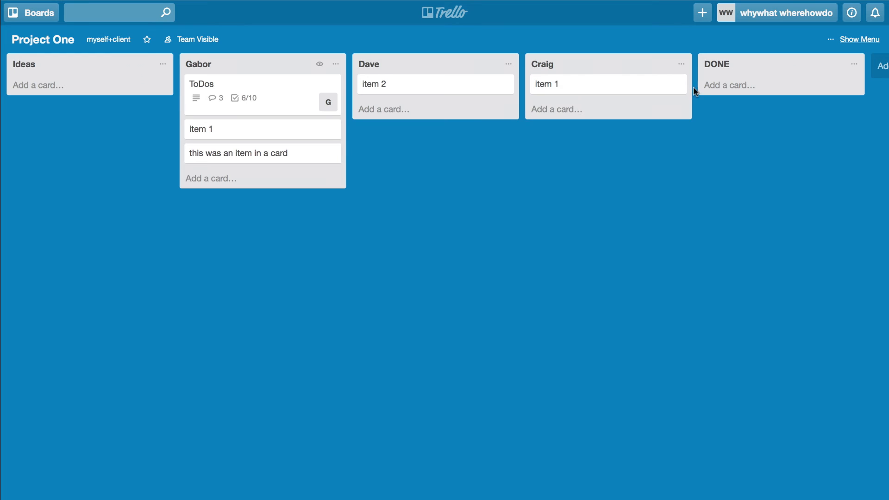
click(681, 64)
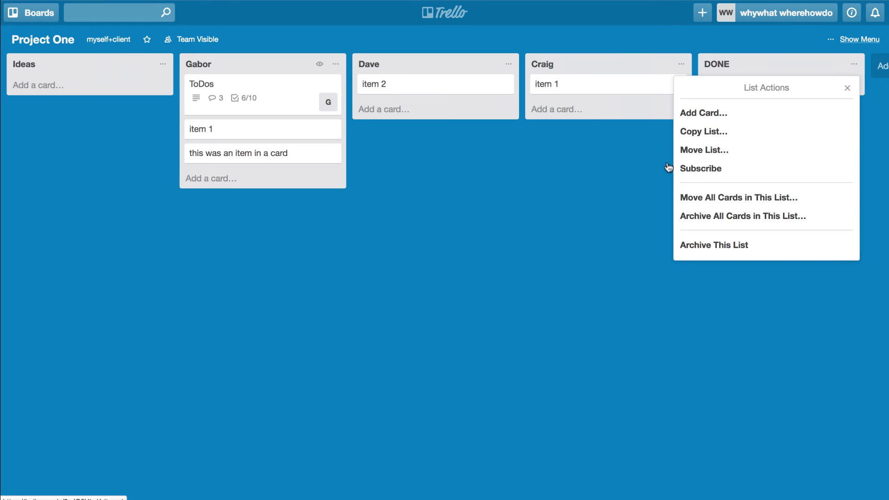
click(540, 154)
drag(230, 136, 584, 113)
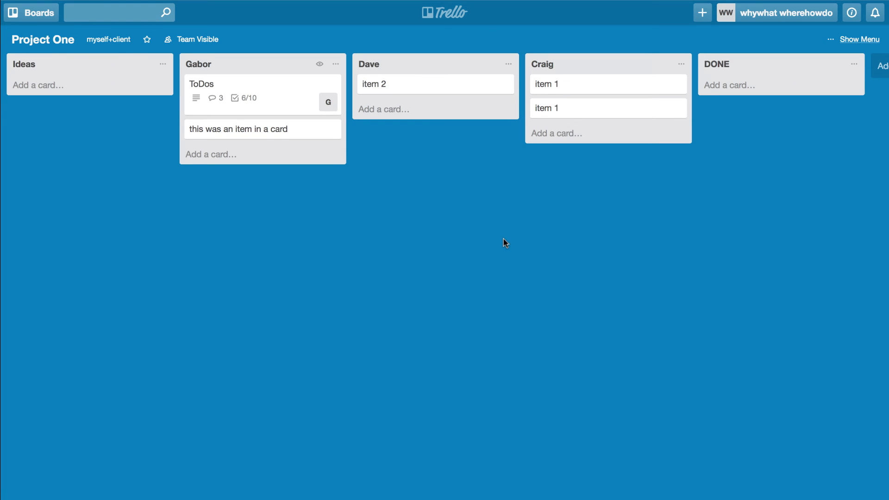
Step: Scroll through the Project One activity feed in the board menu, close it, then reopen it
click(853, 42)
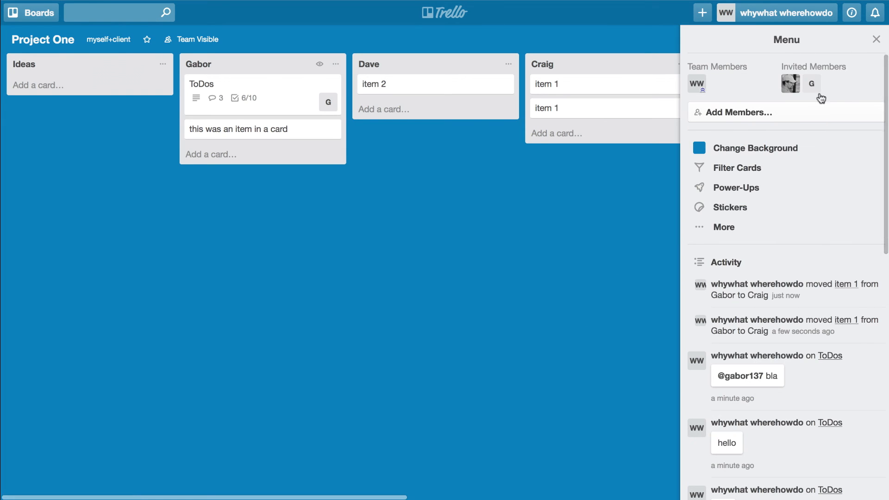
scroll(758, 268, down, 2)
scroll(758, 269, down, 5)
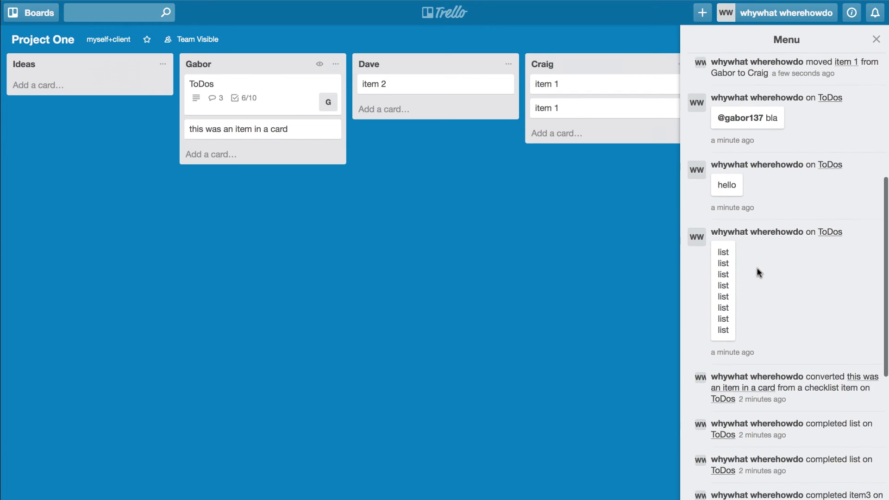
scroll(756, 267, up, 7)
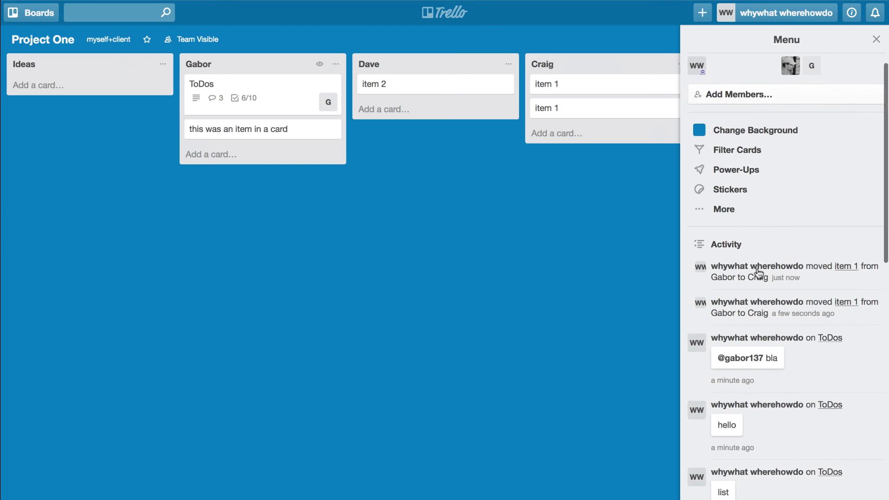
scroll(758, 272, up, 1)
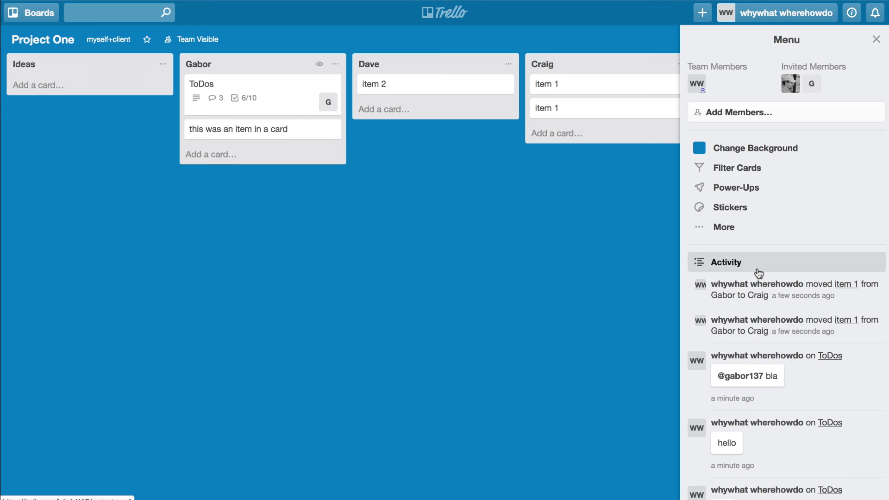
click(876, 39)
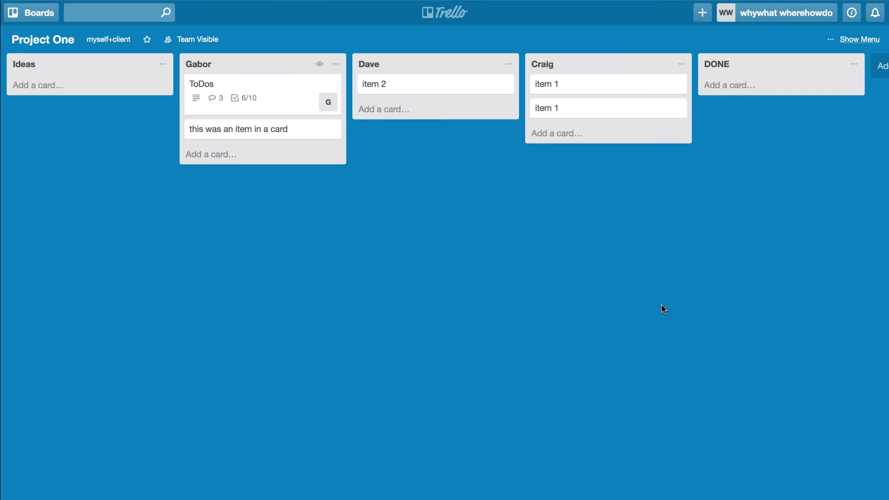
click(857, 41)
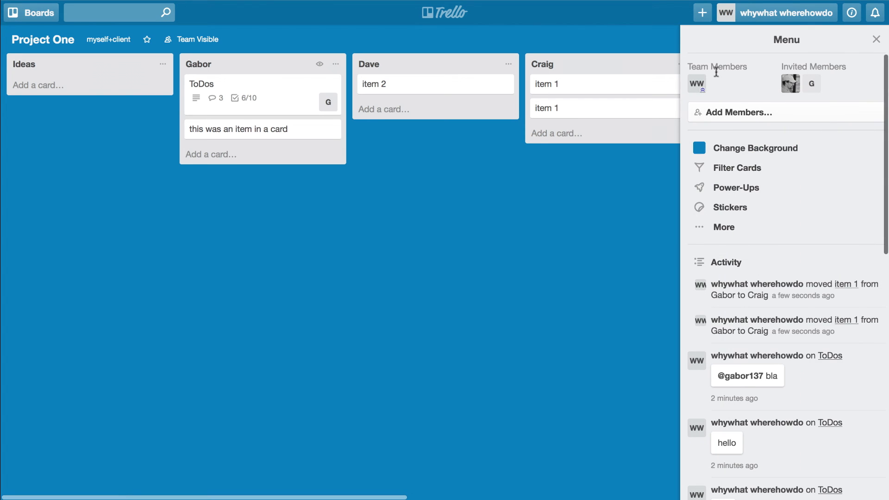